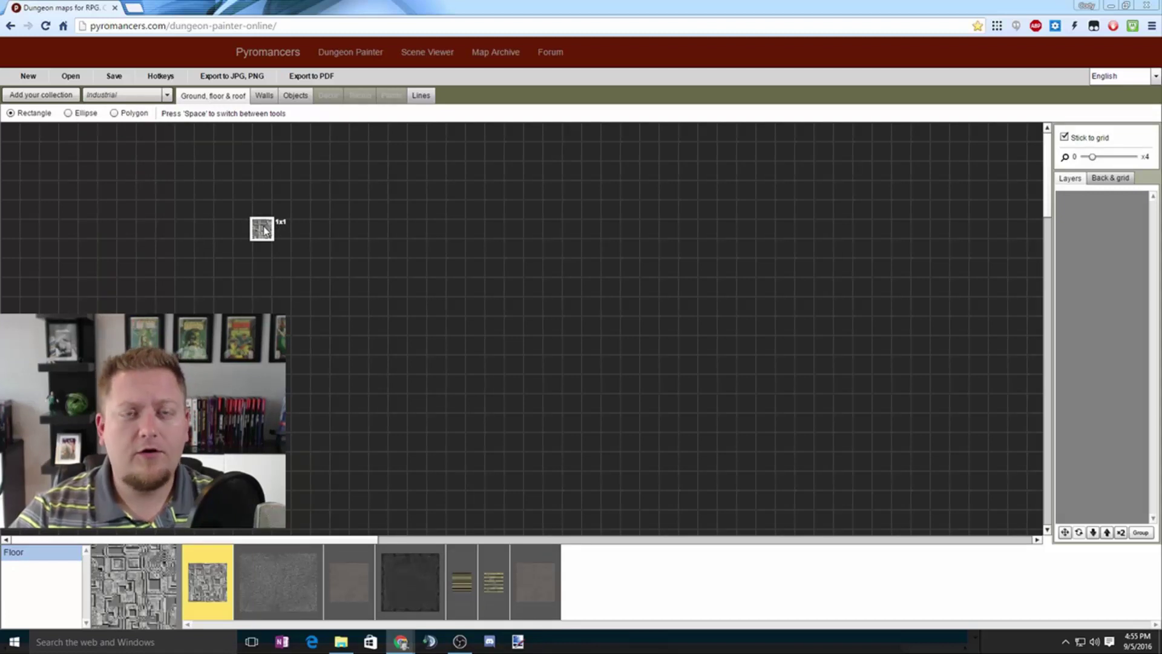
{"action": "left_click", "coordinate": [166, 95]}
{"action": "left_click", "coordinate": [127, 151]}
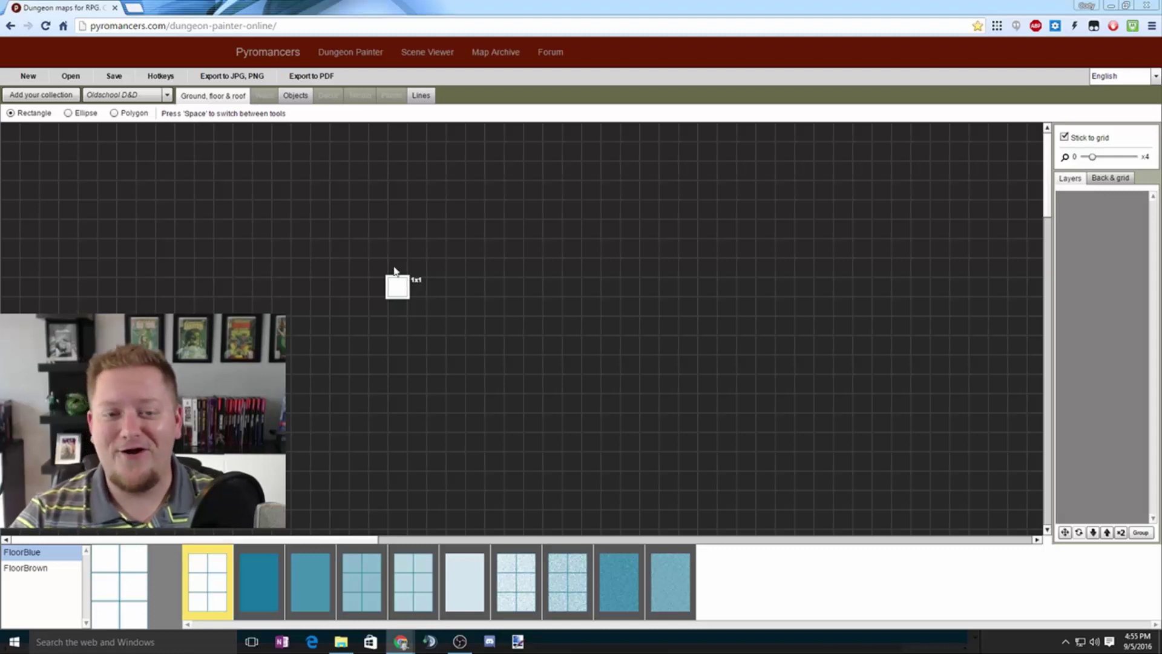
{"action": "mouse_move", "coordinate": [395, 269]}
{"action": "left_mouse_down"}
{"action": "mouse_move", "coordinate": [589, 391]}
{"action": "mouse_move", "coordinate": [512, 361]}
{"action": "mouse_move", "coordinate": [407, 277]}
{"action": "mouse_move", "coordinate": [554, 370]}
{"action": "mouse_move", "coordinate": [451, 320]}
{"action": "mouse_move", "coordinate": [424, 267]}
{"action": "mouse_move", "coordinate": [397, 268]}
{"action": "left_mouse_up"}
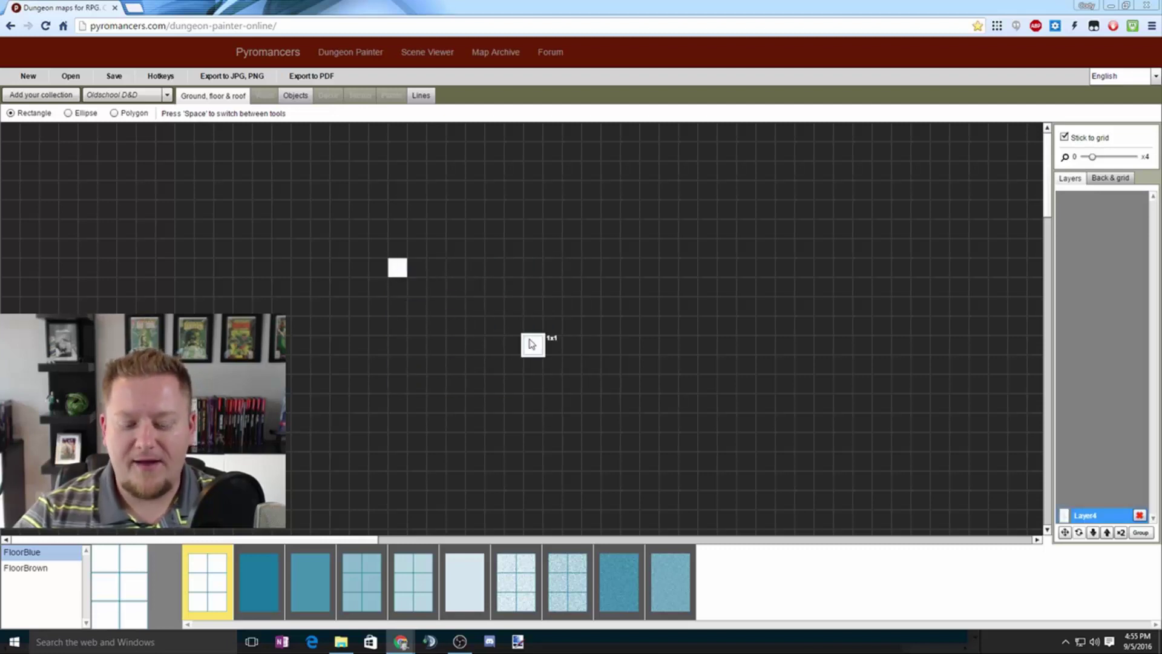
{"action": "key", "text": "ctrl+z"}
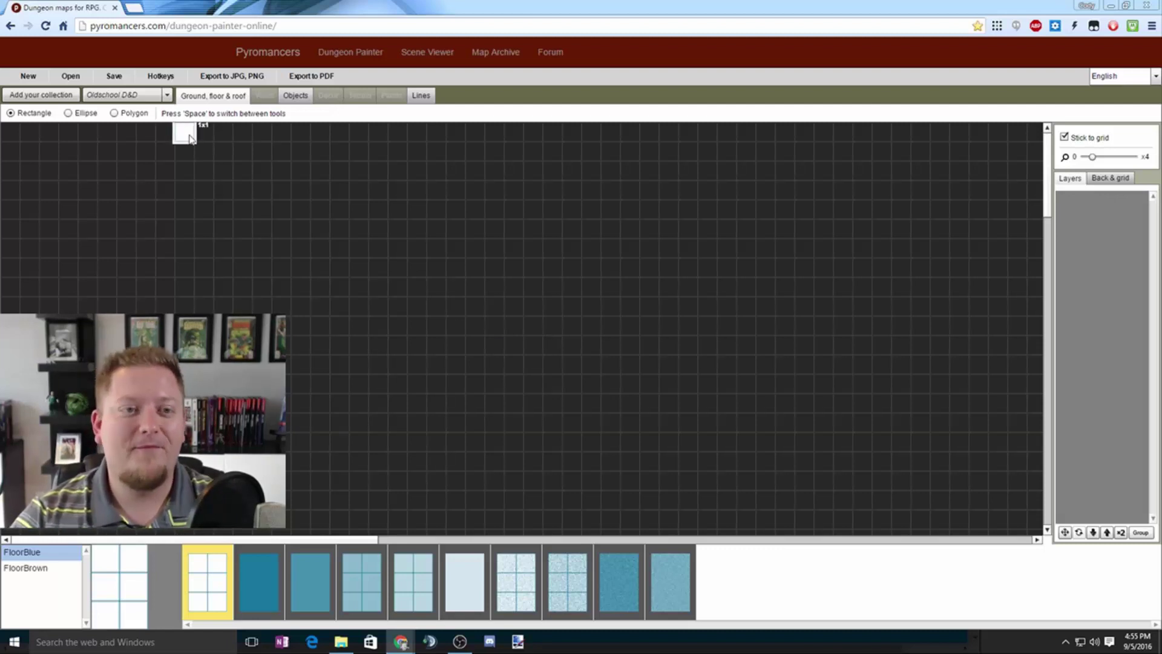
Step: Switch to the favorite collection and draw an 8x8 rectangular floor with the green stone tile in the middle of the map
{"action": "left_click", "coordinate": [130, 95]}
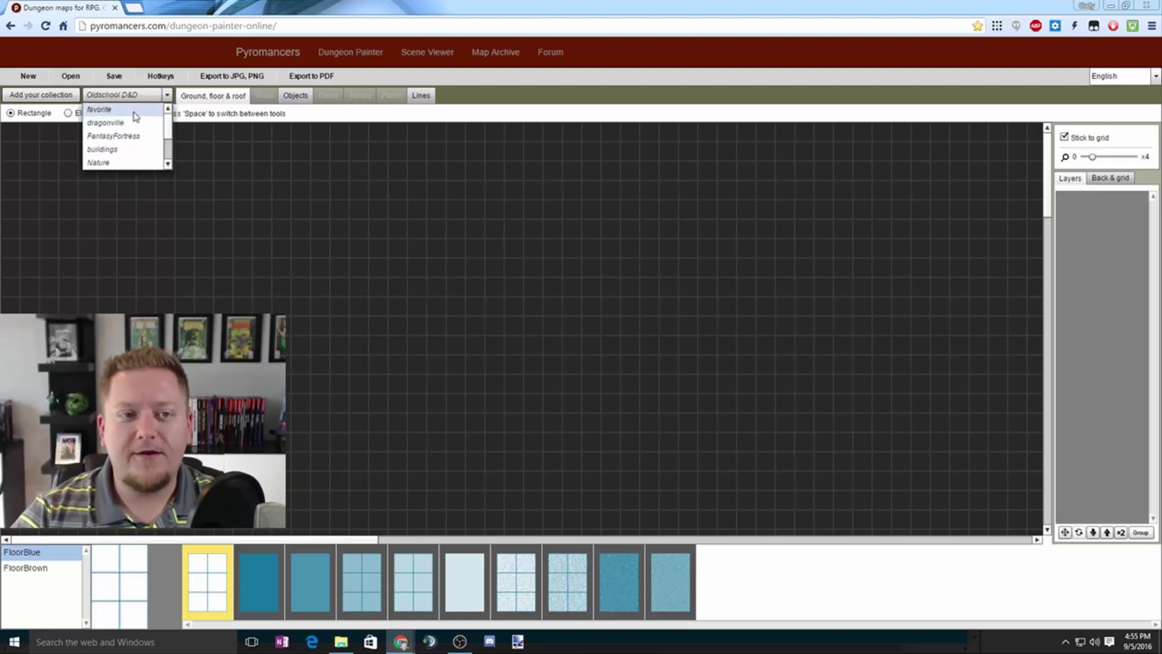
{"action": "left_click", "coordinate": [134, 110]}
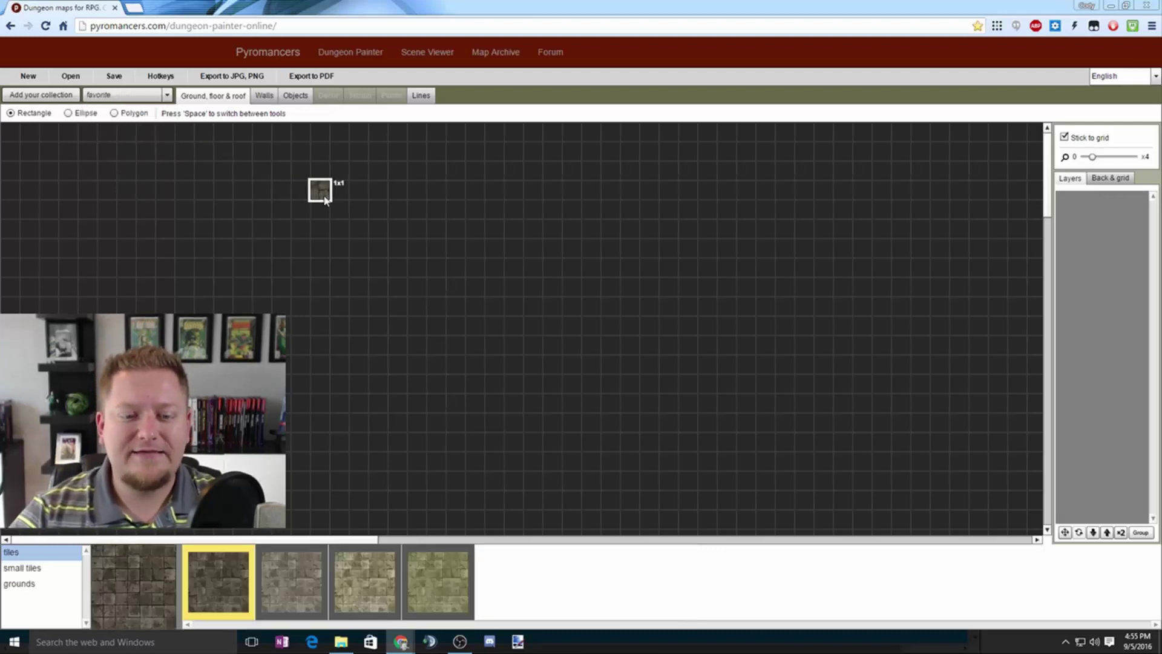
{"action": "left_click", "coordinate": [438, 571]}
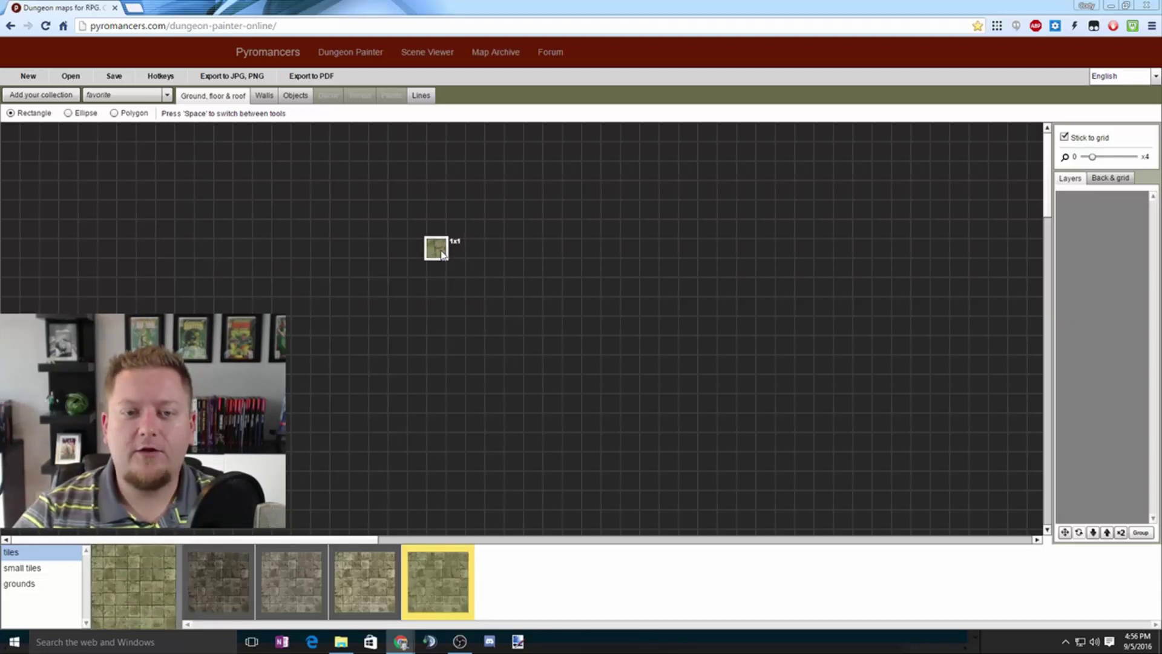
{"action": "left_click_drag", "start_coordinate": [445, 257], "coordinate": [560, 289]}
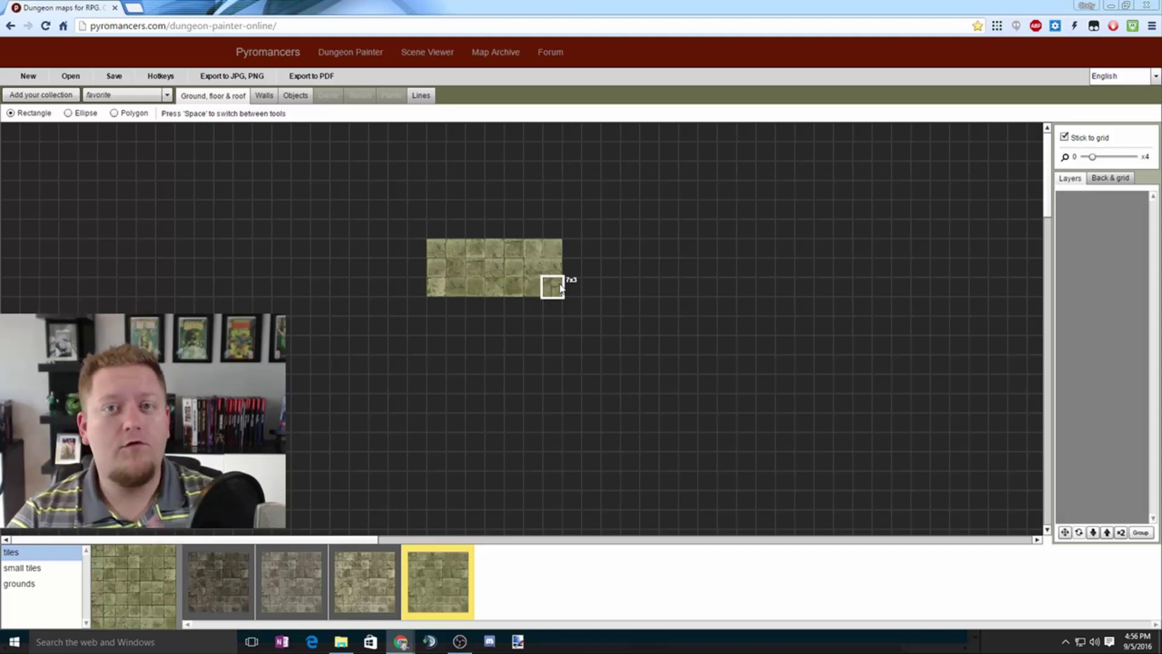
{"action": "mouse_move", "coordinate": [560, 288]}
{"action": "left_mouse_down"}
{"action": "mouse_move", "coordinate": [578, 286]}
{"action": "mouse_move", "coordinate": [580, 389]}
{"action": "left_mouse_up"}
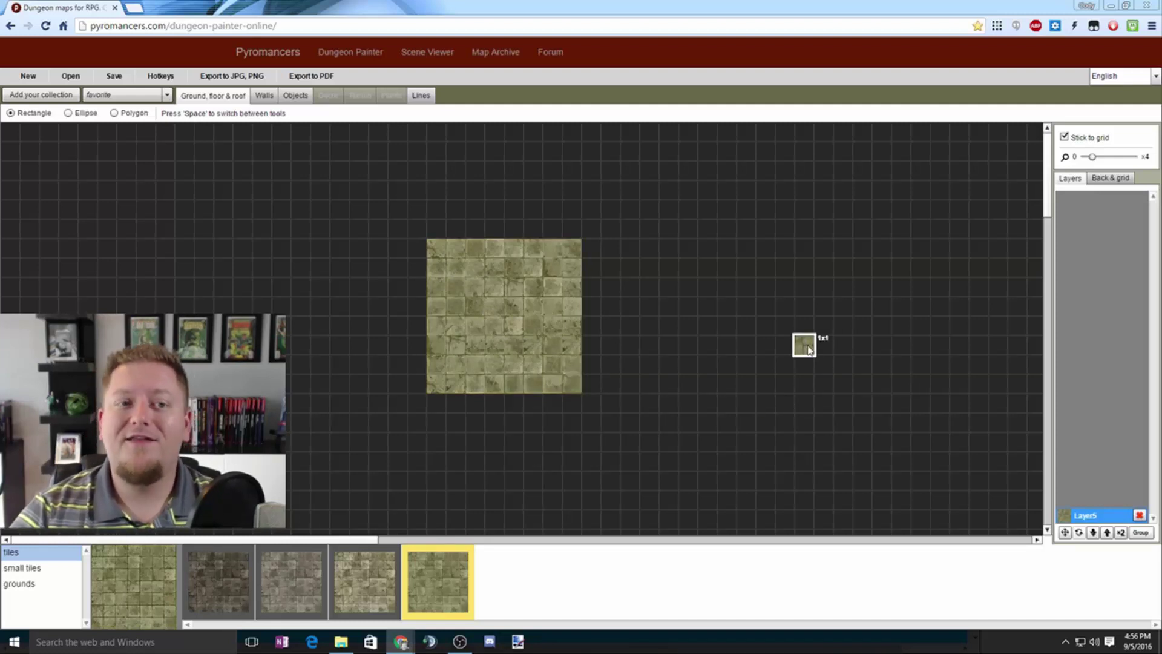
Step: Draw a stone wall polyline along the floor's upper and right edges, ending three cells along the lower edge
{"action": "left_click", "coordinate": [265, 97]}
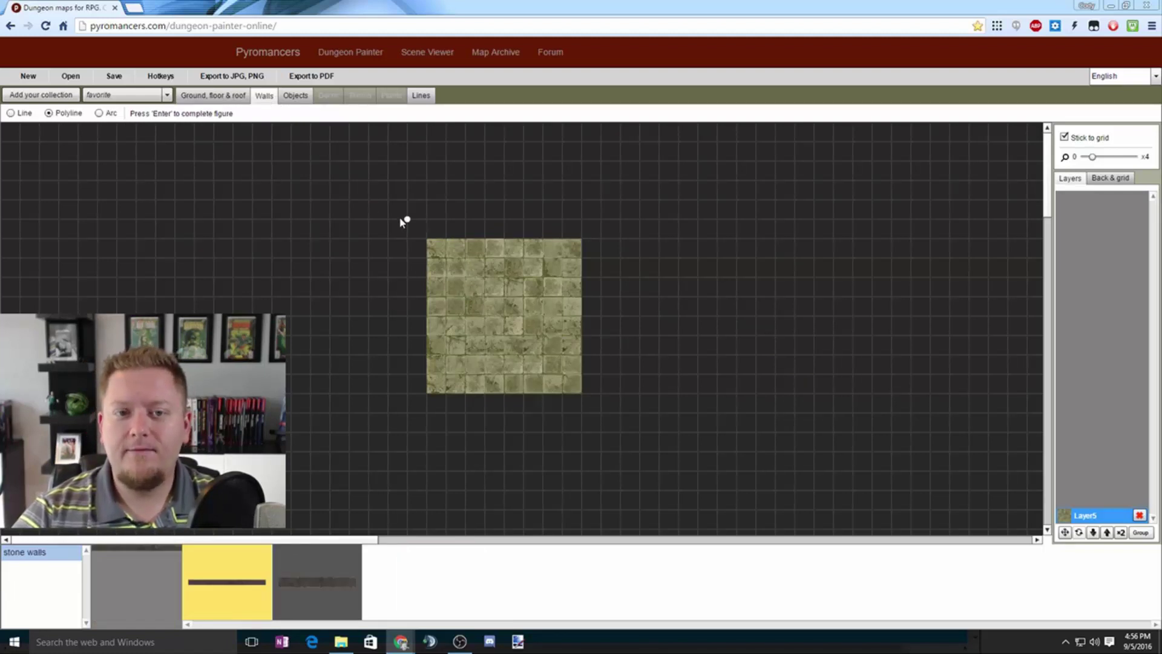
{"action": "left_click", "coordinate": [428, 239]}
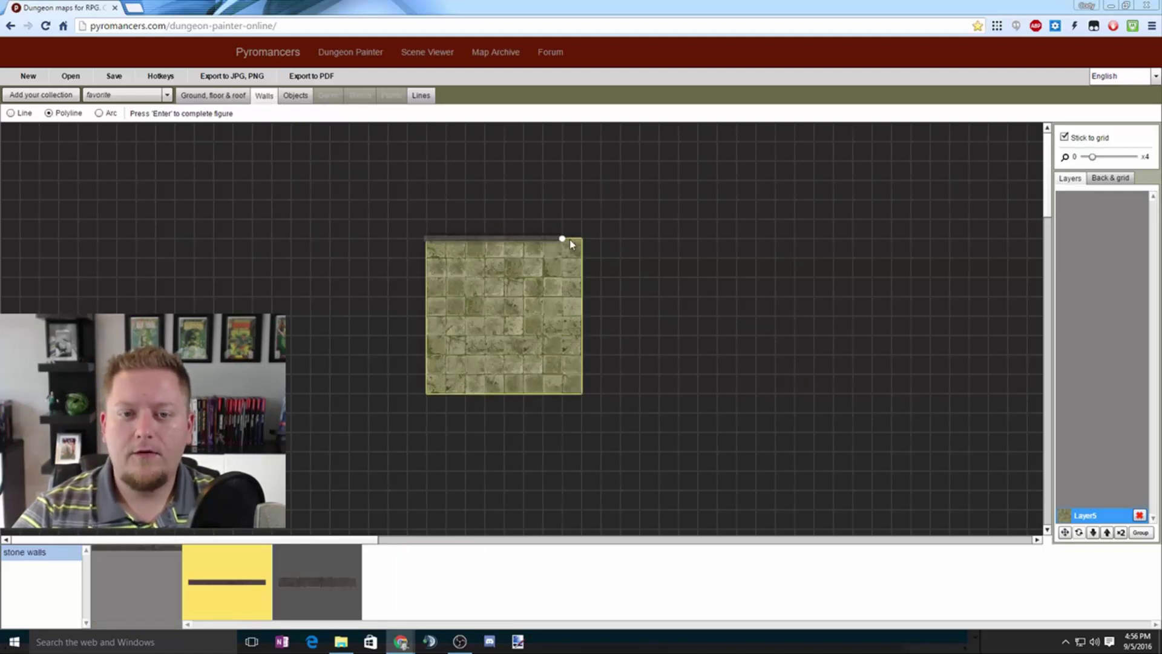
{"action": "left_click", "coordinate": [582, 239]}
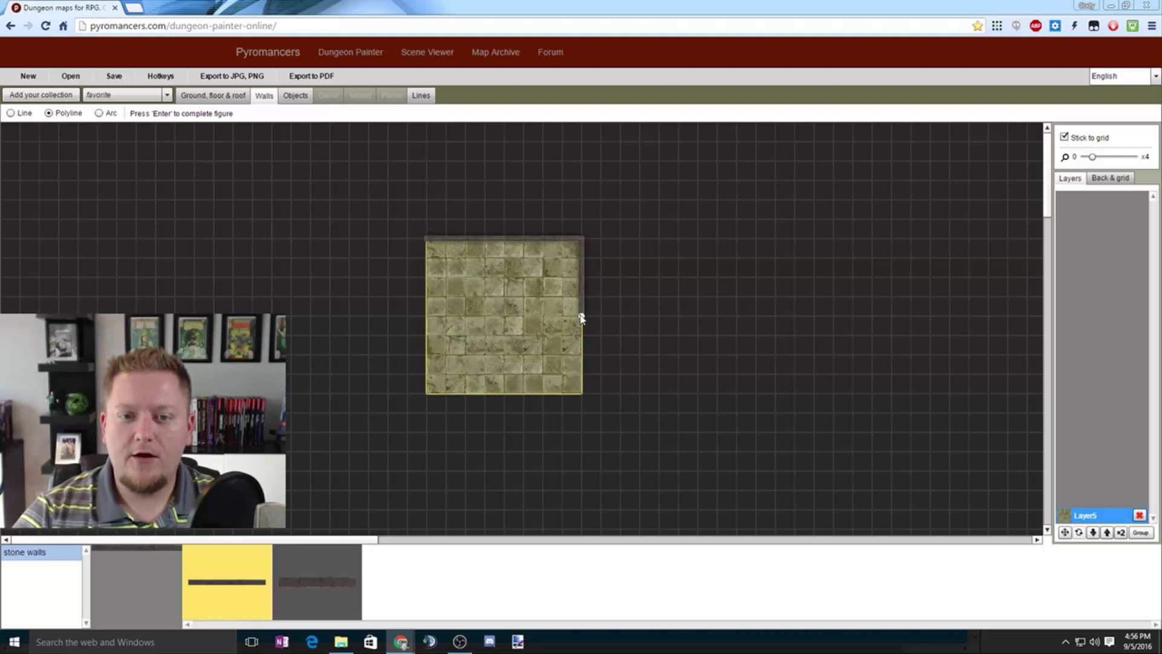
{"action": "left_click", "coordinate": [583, 392]}
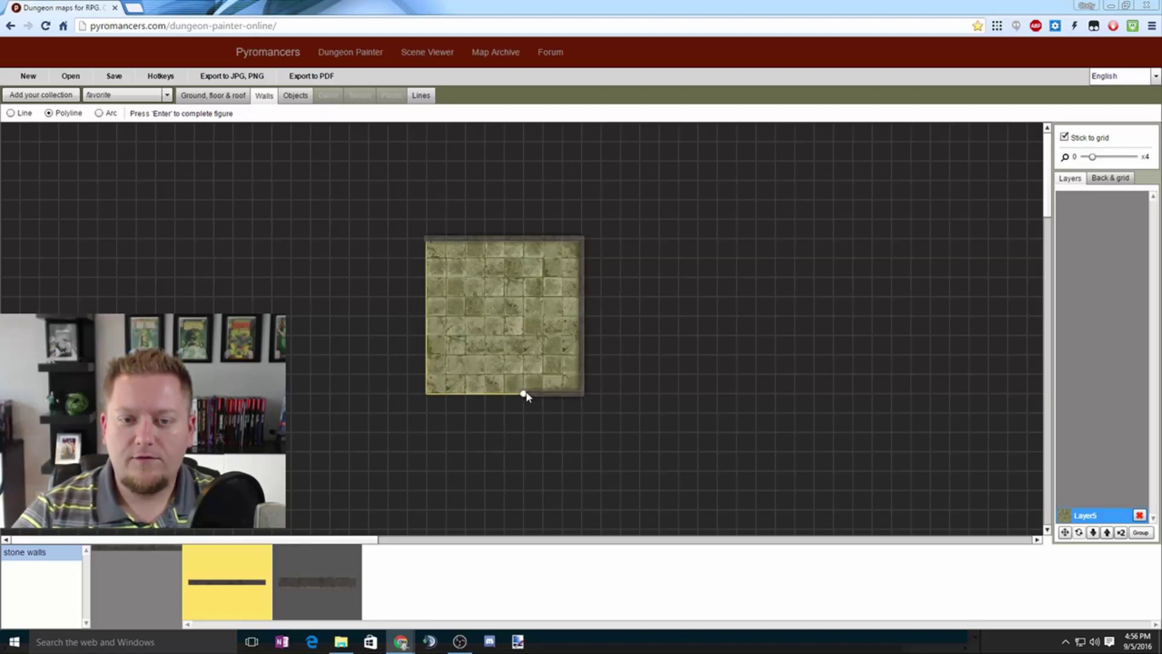
{"action": "left_click", "coordinate": [525, 394]}
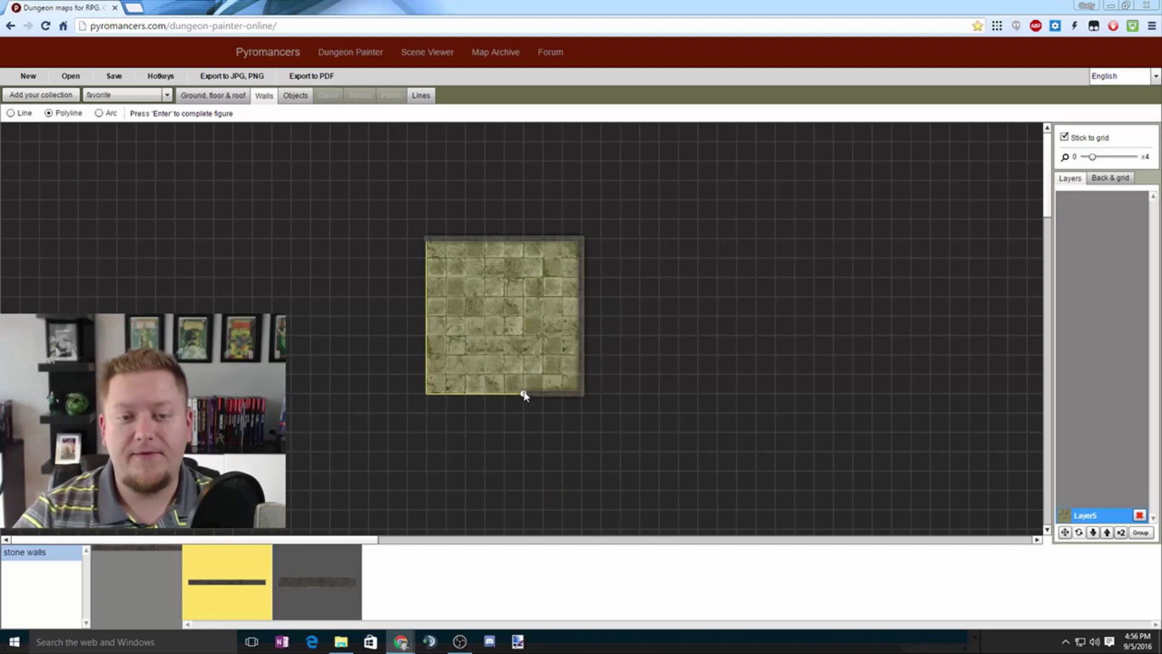
{"action": "key", "text": "Return"}
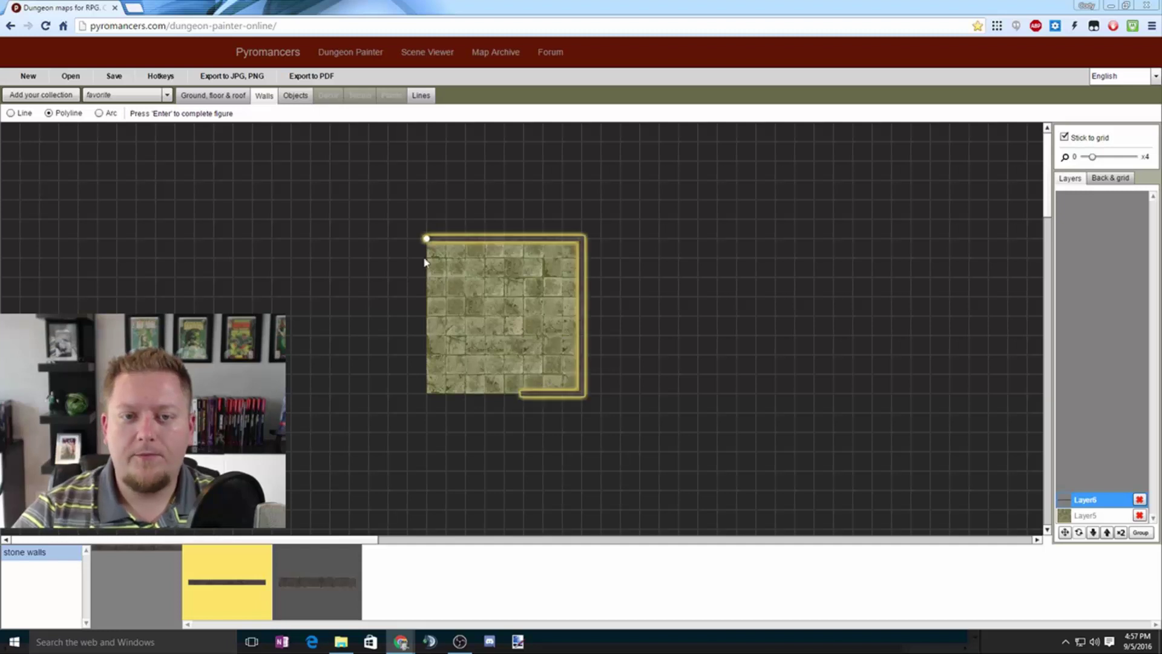
Step: Draw a second stone wall polyline down the floor's left edge and three cells along the lower edge, leaving a two-cell doorway
{"action": "left_click", "coordinate": [428, 238]}
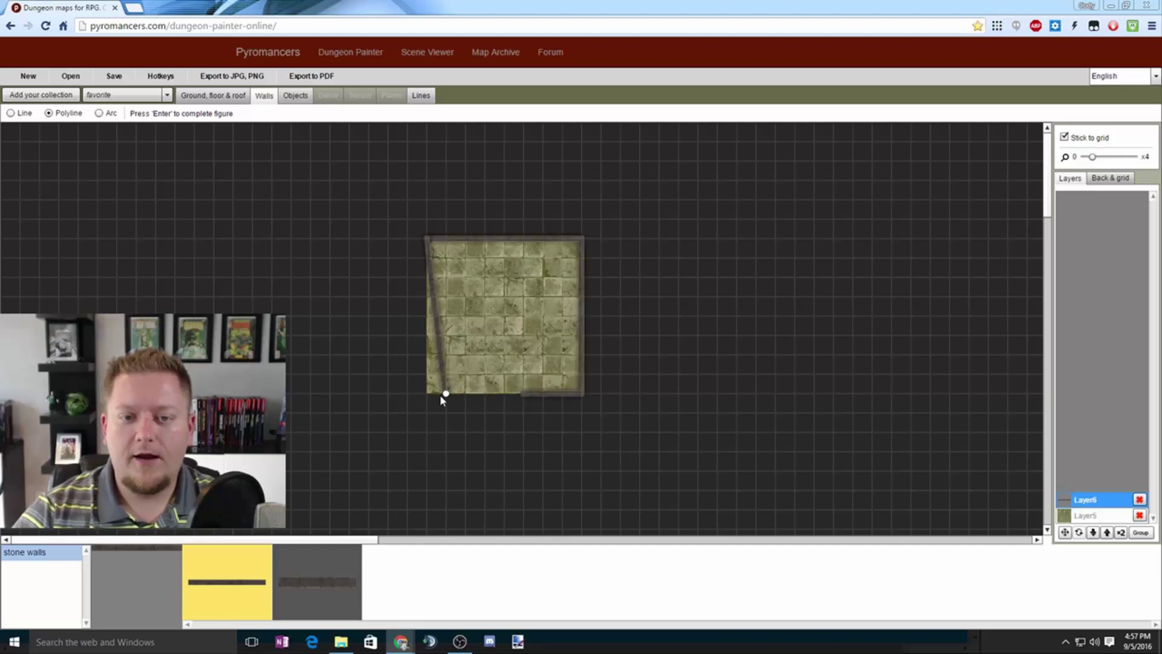
{"action": "left_click", "coordinate": [488, 398]}
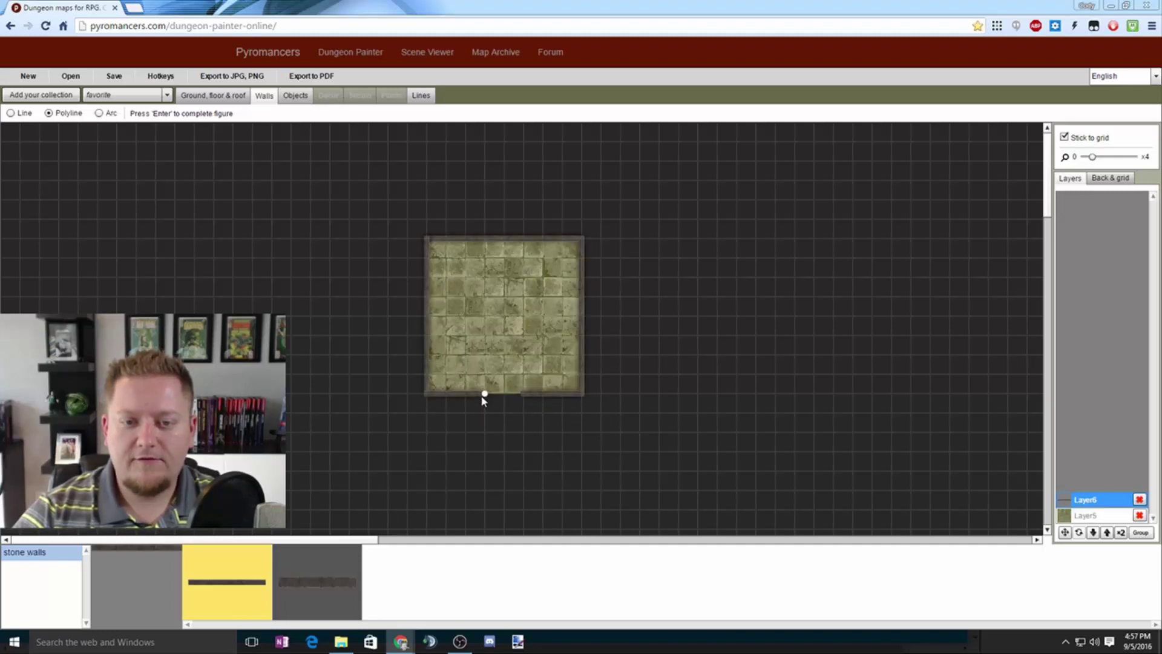
{"action": "key", "text": "Return"}
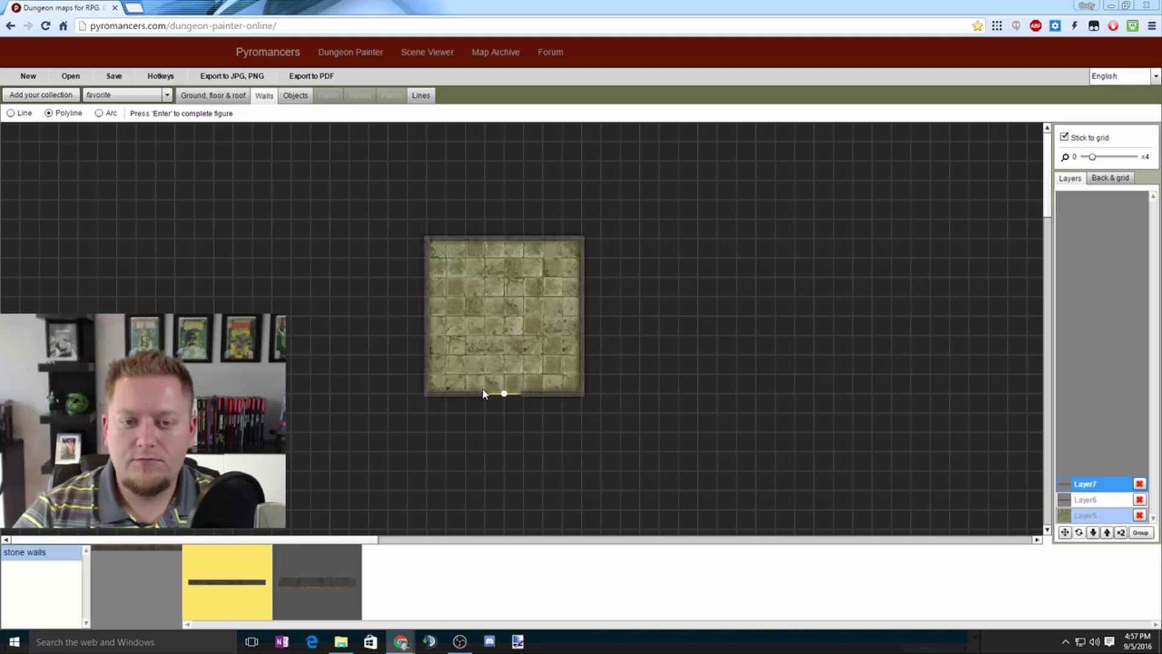
{"action": "left_click", "coordinate": [508, 394]}
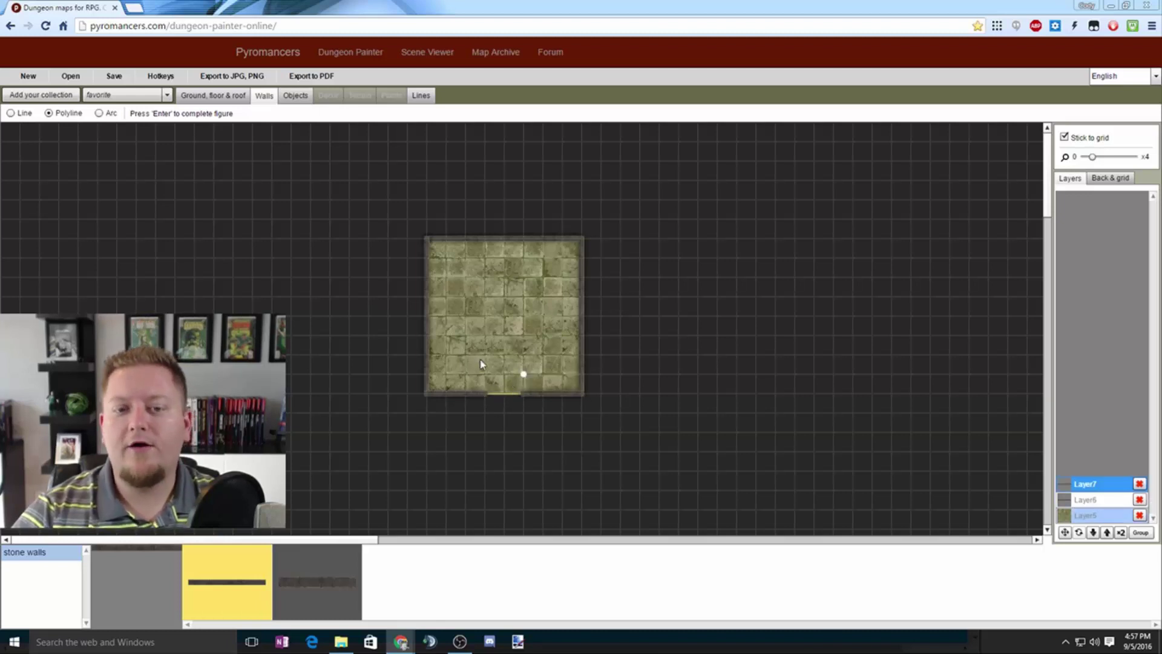
{"action": "left_click", "coordinate": [613, 343]}
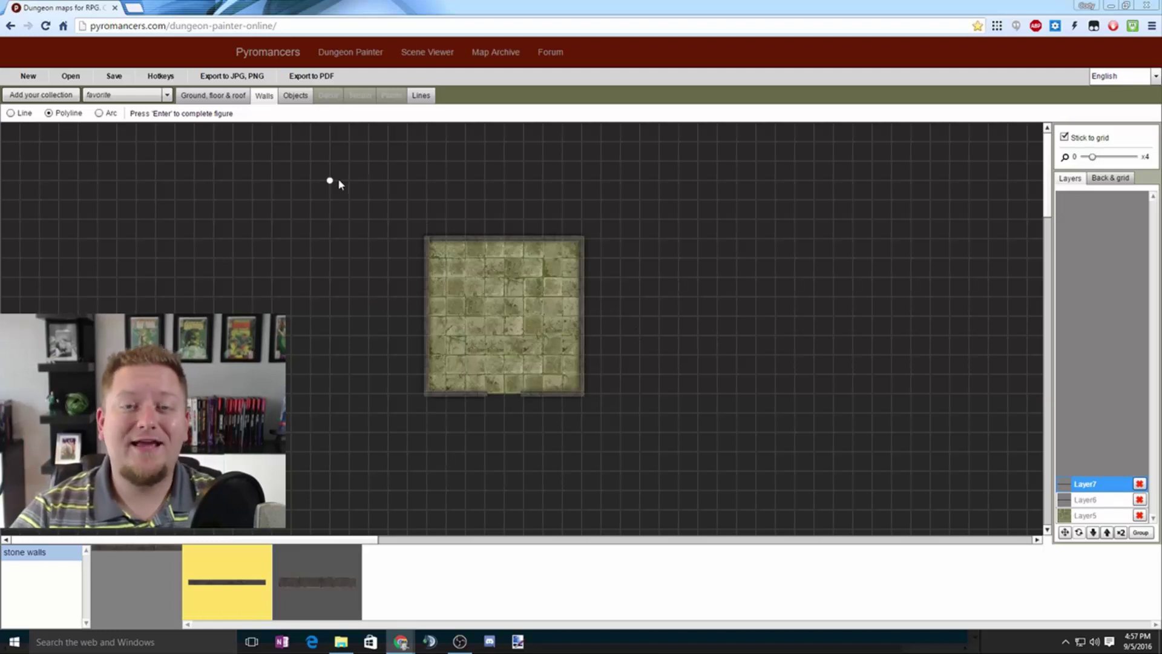
Step: Export the room map as a PNG image and proceed to saving the created file
{"action": "left_click", "coordinate": [244, 79]}
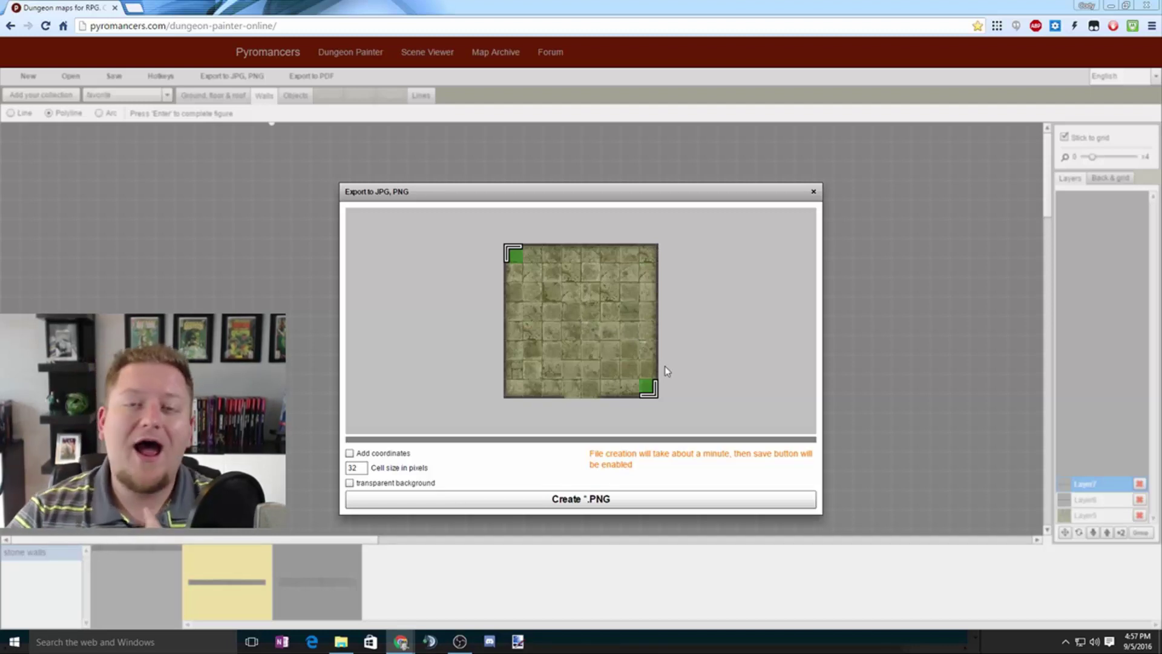
{"action": "left_click", "coordinate": [609, 503]}
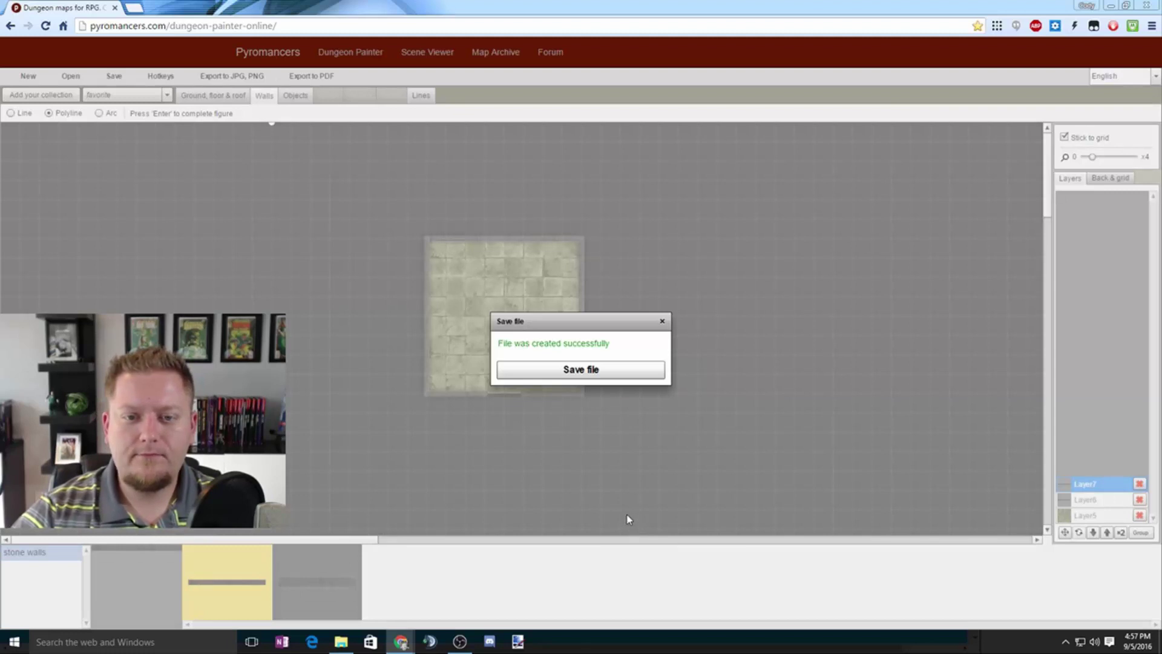
{"action": "left_click", "coordinate": [586, 369]}
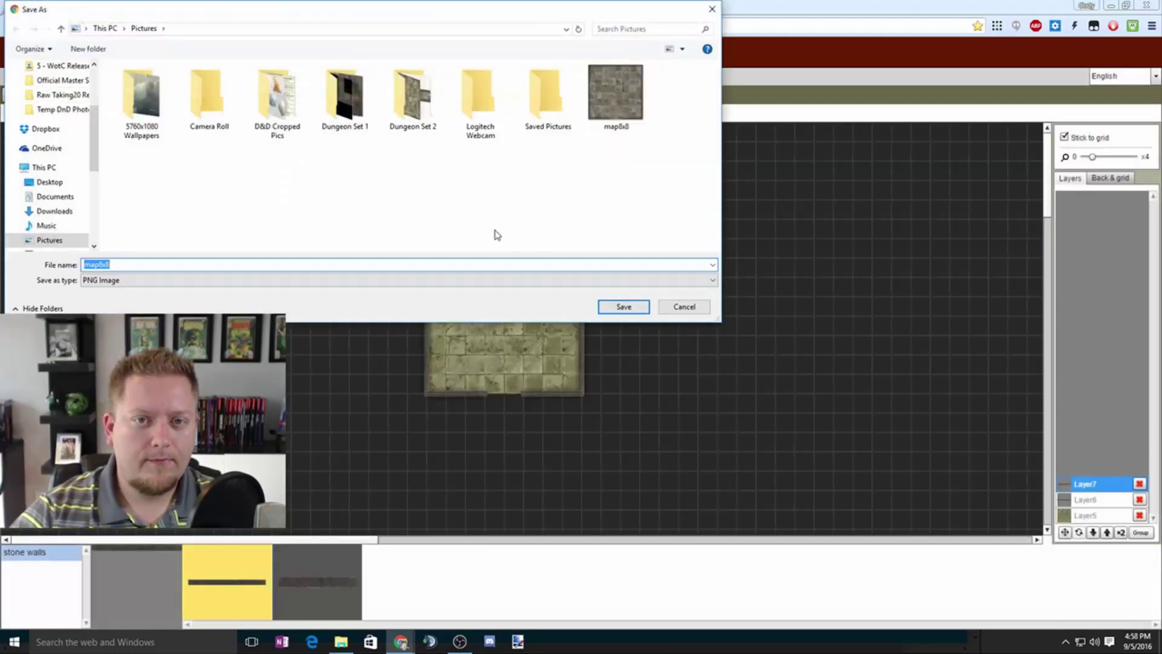
Step: Create a folder named Dungeon Set 3 inside Pictures and open it as the save location
{"action": "right_click", "coordinate": [436, 195]}
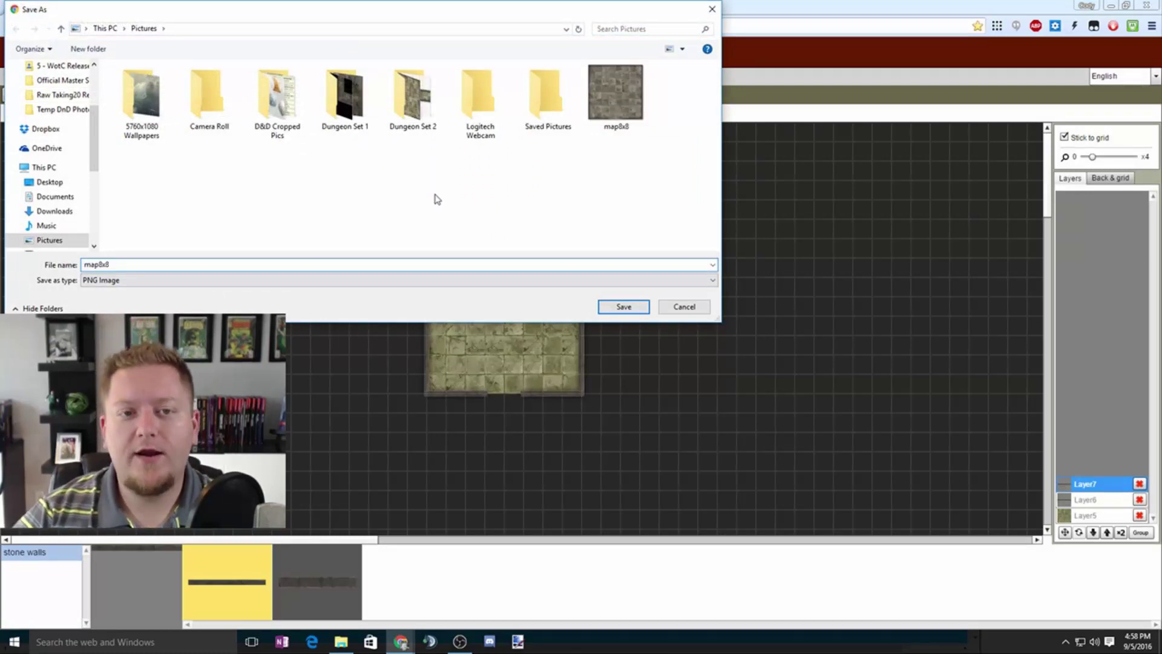
{"action": "mouse_move", "coordinate": [484, 309]}
{"action": "left_click", "coordinate": [564, 315]}
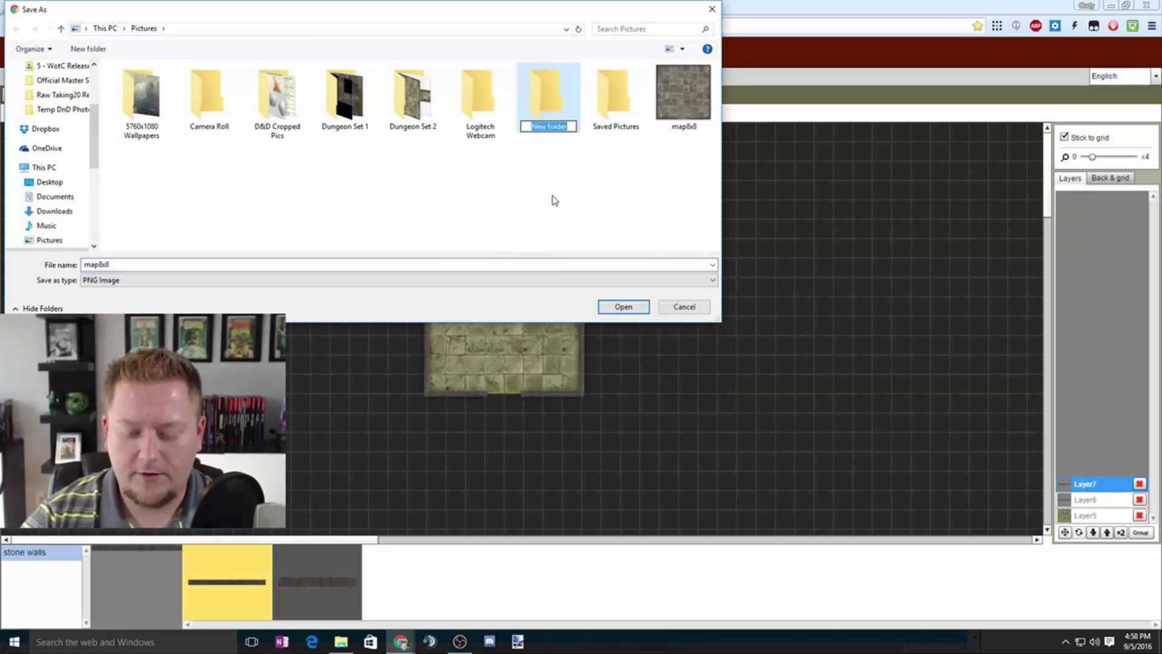
{"action": "type", "text": "Dungeon Set"}
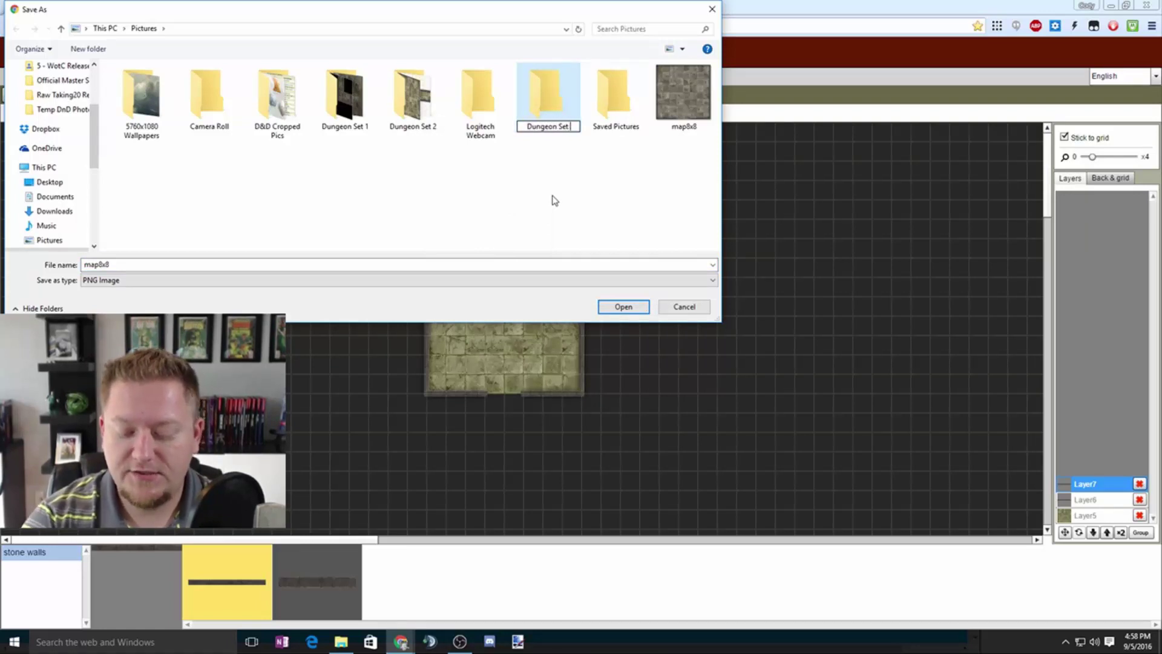
{"action": "type", "text": " 3"}
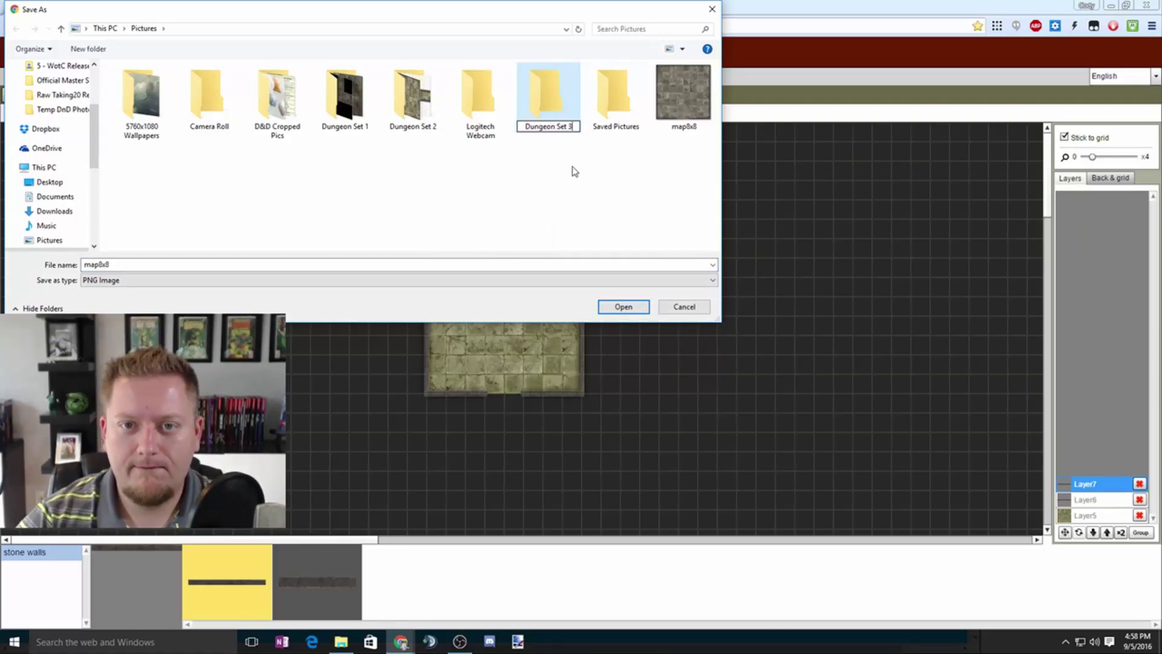
{"action": "key", "text": "Return"}
{"action": "double_click", "coordinate": [475, 109]}
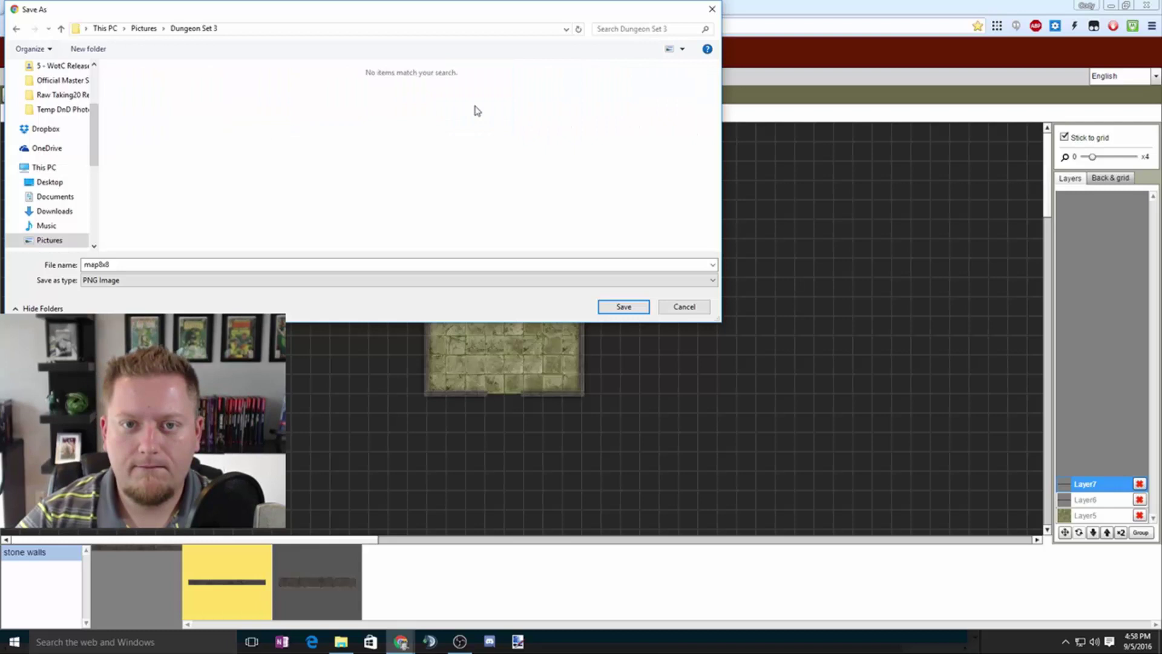
Step: Name the PNG file Dungeon Tile Set 3 - 8x8 and save it in the folder
{"action": "double_click", "coordinate": [188, 270]}
{"action": "type", "text": "Dun"}
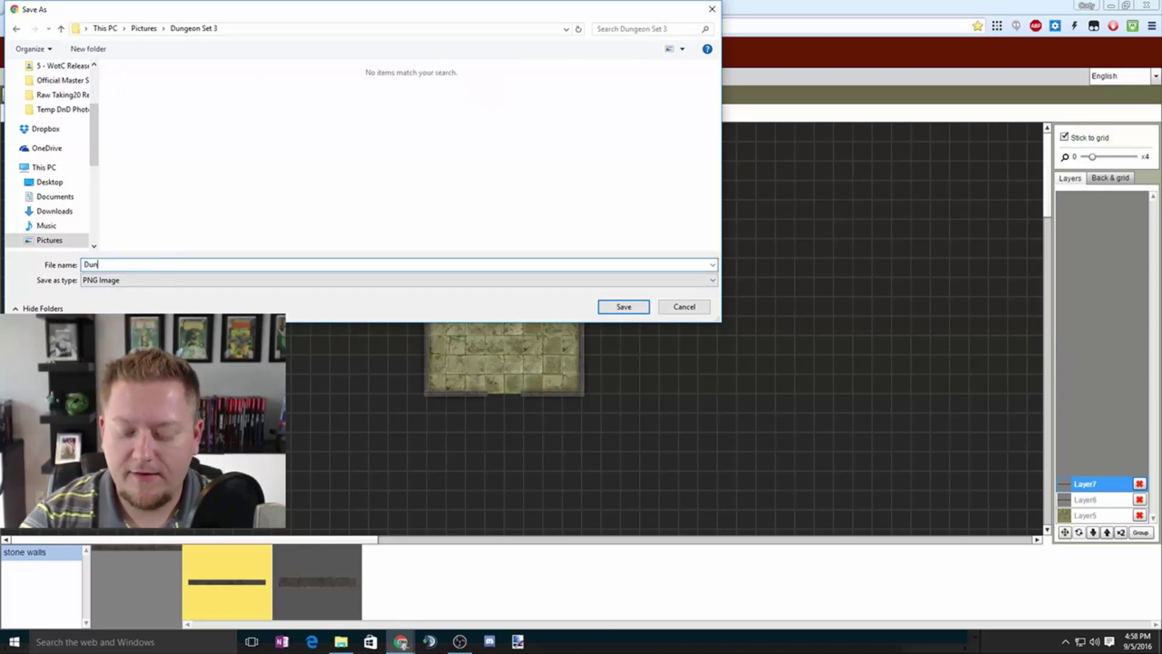
{"action": "type", "text": "geon Tiles"}
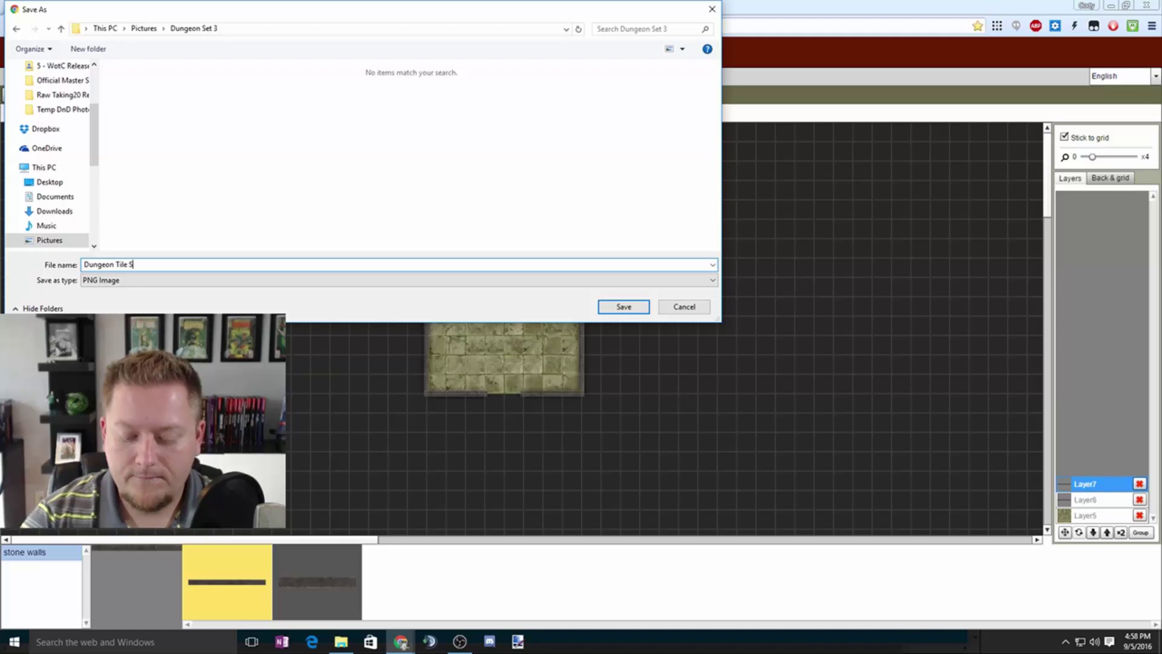
{"action": "key", "text": "BackSpace"}
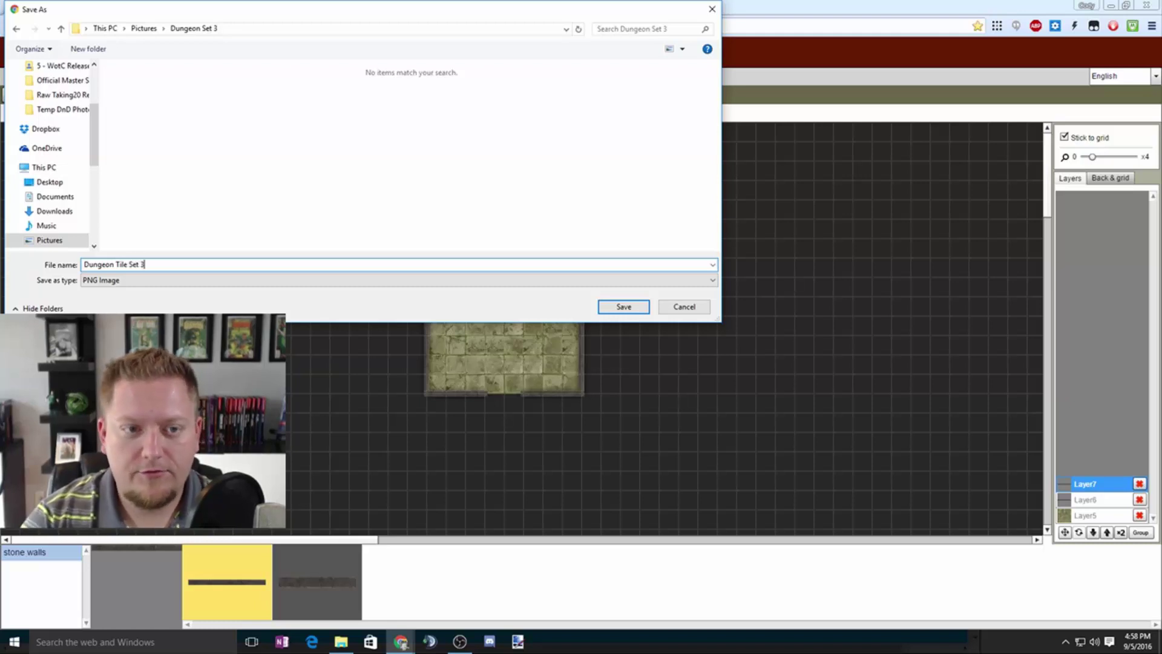
{"action": "type", "text": "Set 3 - 8"}
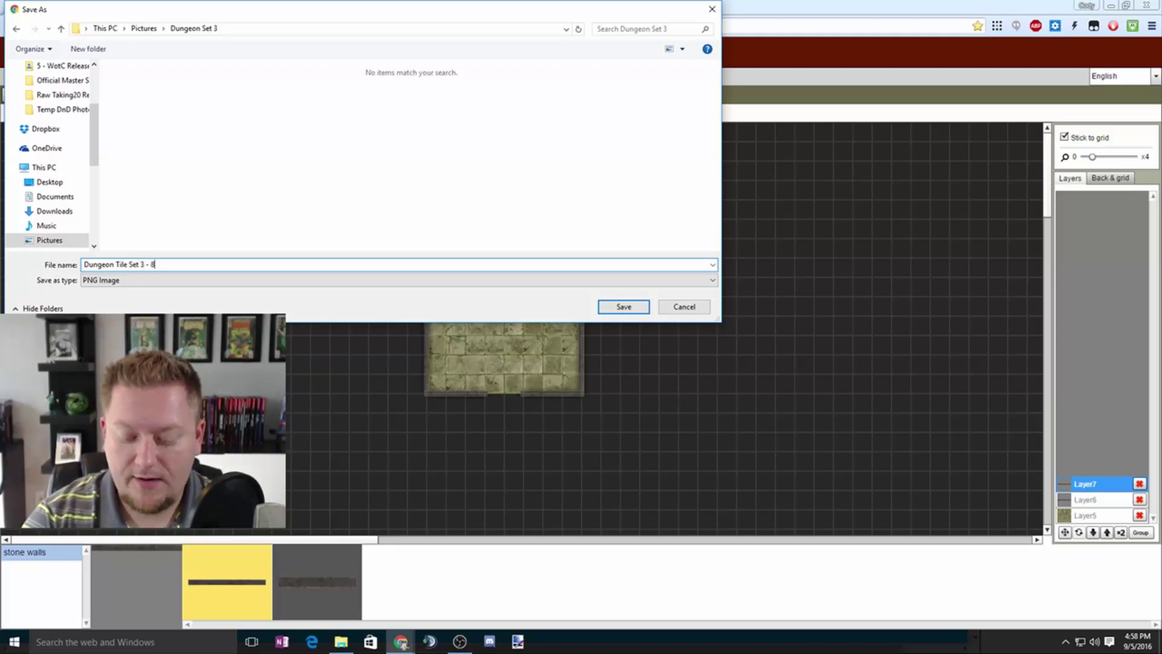
{"action": "type", "text": "x8"}
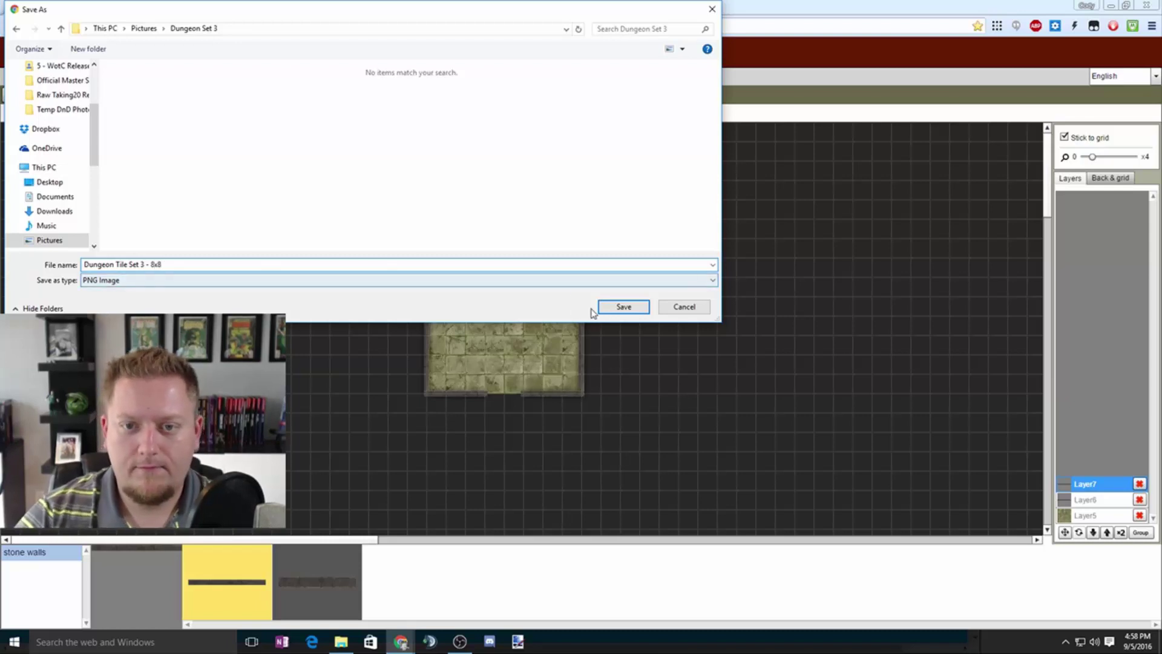
{"action": "left_click", "coordinate": [622, 307]}
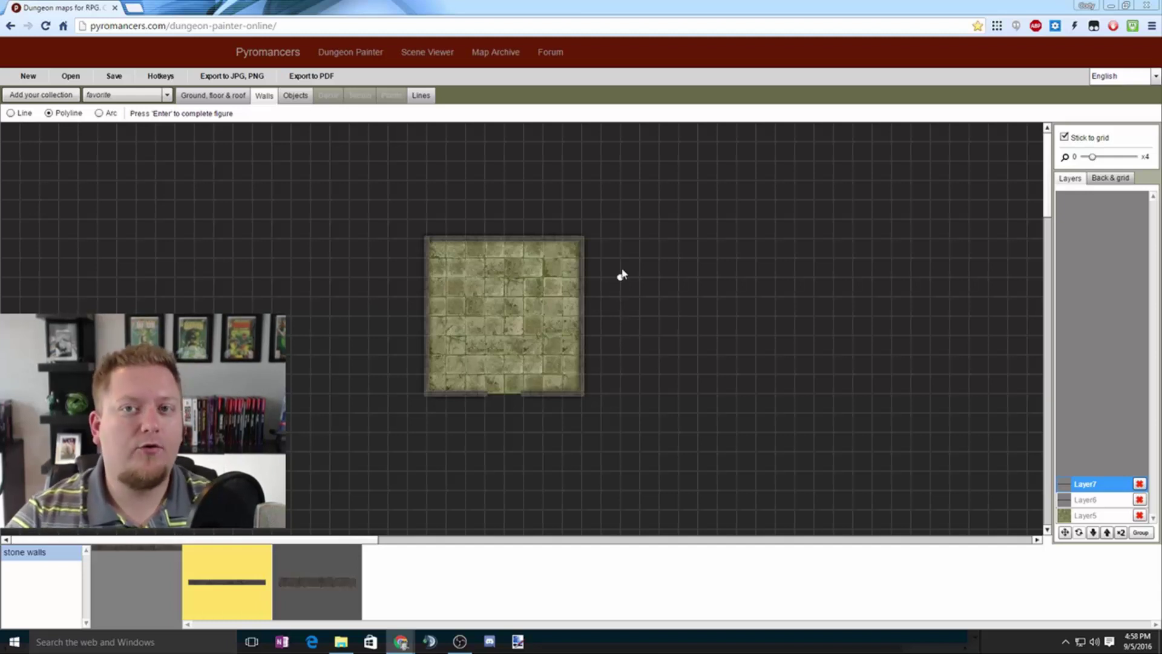
Step: Start a new blank map, discarding the current room
{"action": "left_click", "coordinate": [26, 77]}
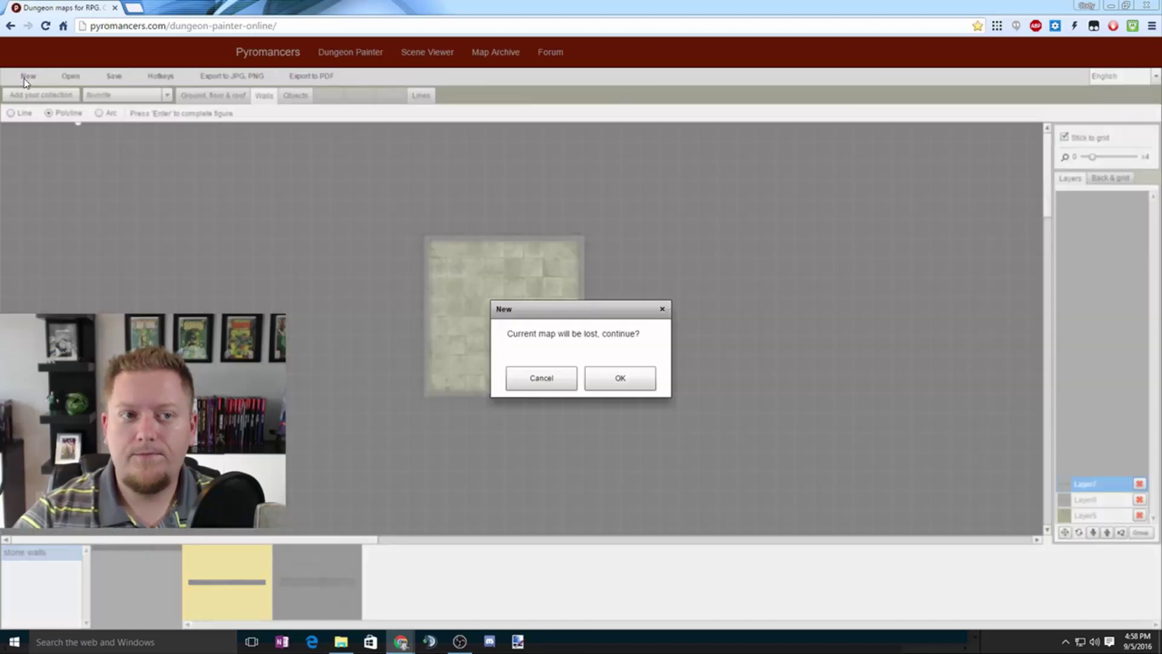
{"action": "left_click", "coordinate": [621, 378]}
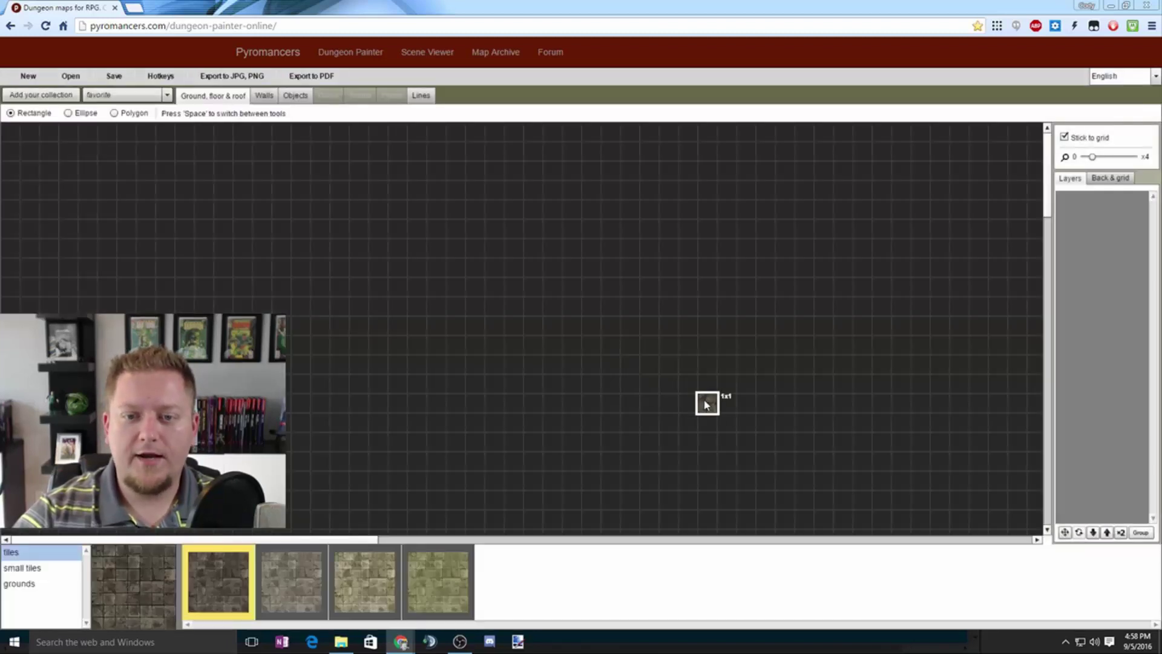
Step: Lay an 8x2 hallway floor with the green stone tile and add stone walls along both long edges
{"action": "left_click", "coordinate": [456, 590]}
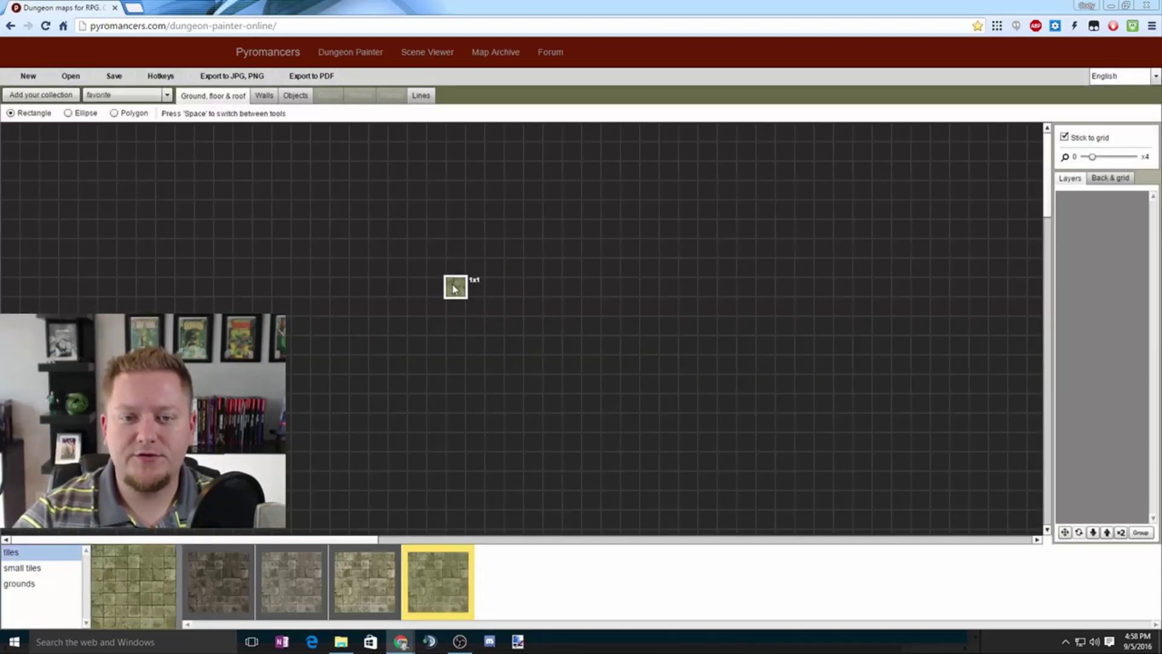
{"action": "left_click_drag", "start_coordinate": [455, 289], "coordinate": [596, 305]}
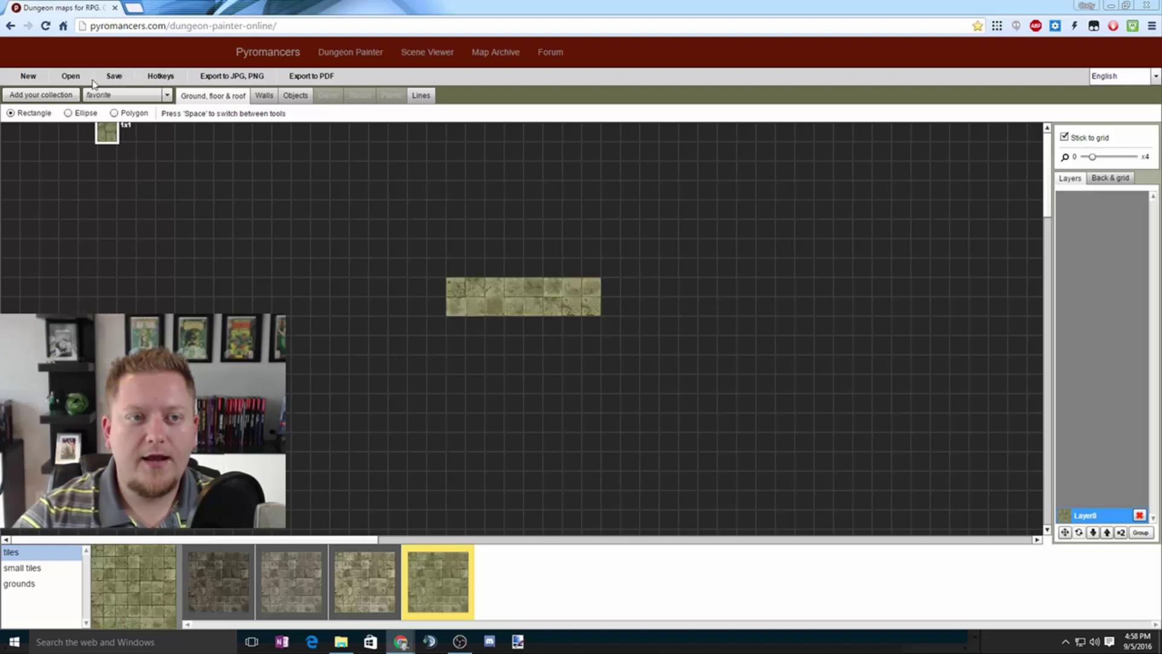
{"action": "left_click", "coordinate": [264, 95]}
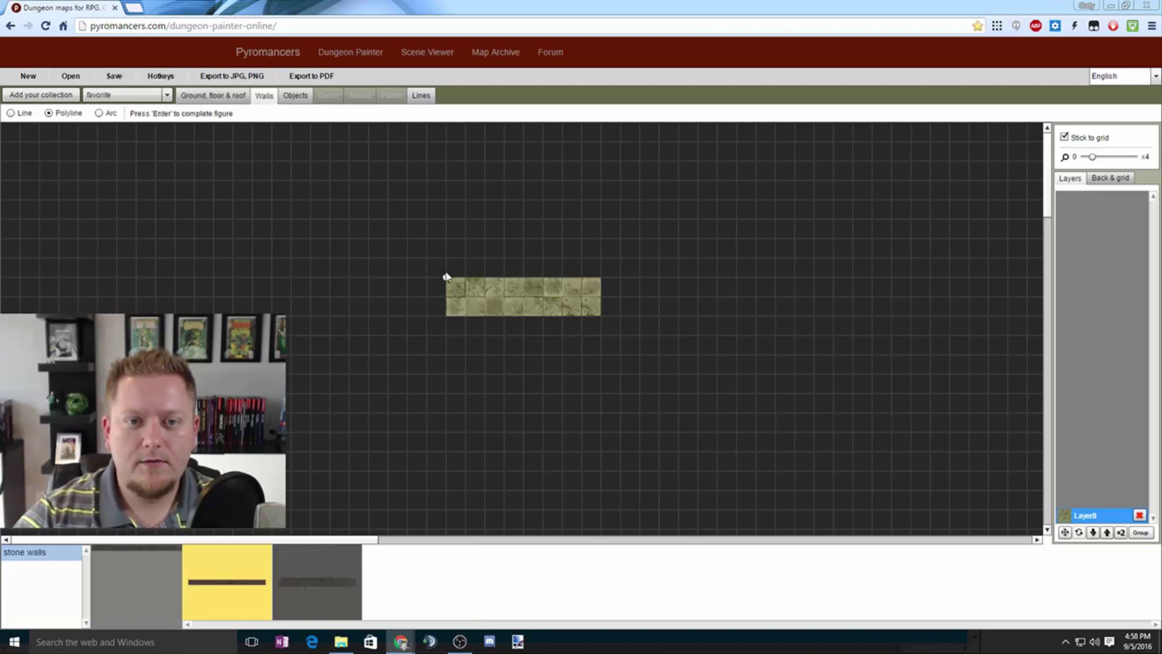
{"action": "left_click", "coordinate": [446, 277]}
{"action": "left_click", "coordinate": [602, 279]}
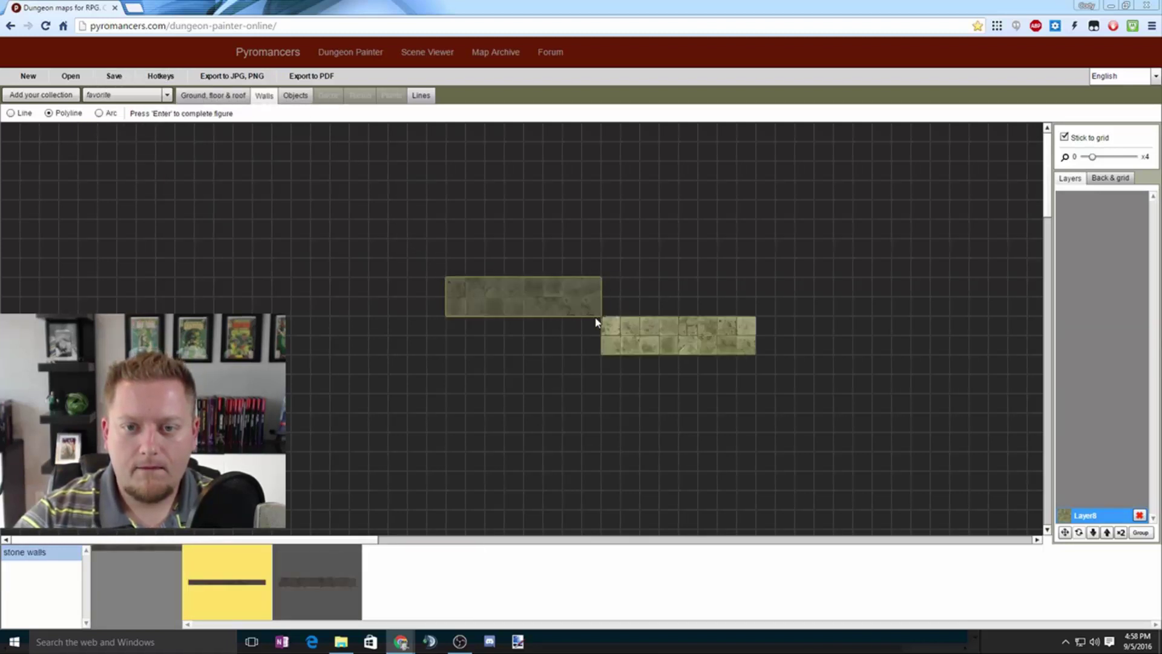
{"action": "left_click_drag", "start_coordinate": [602, 319], "coordinate": [454, 285]}
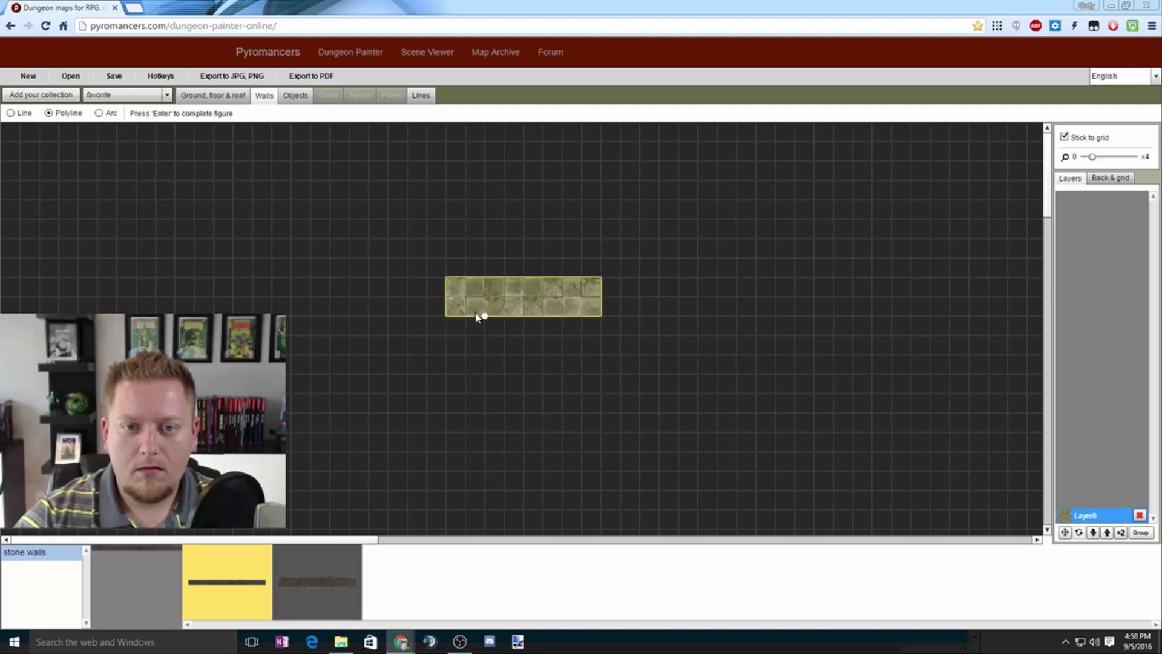
{"action": "left_click", "coordinate": [446, 277]}
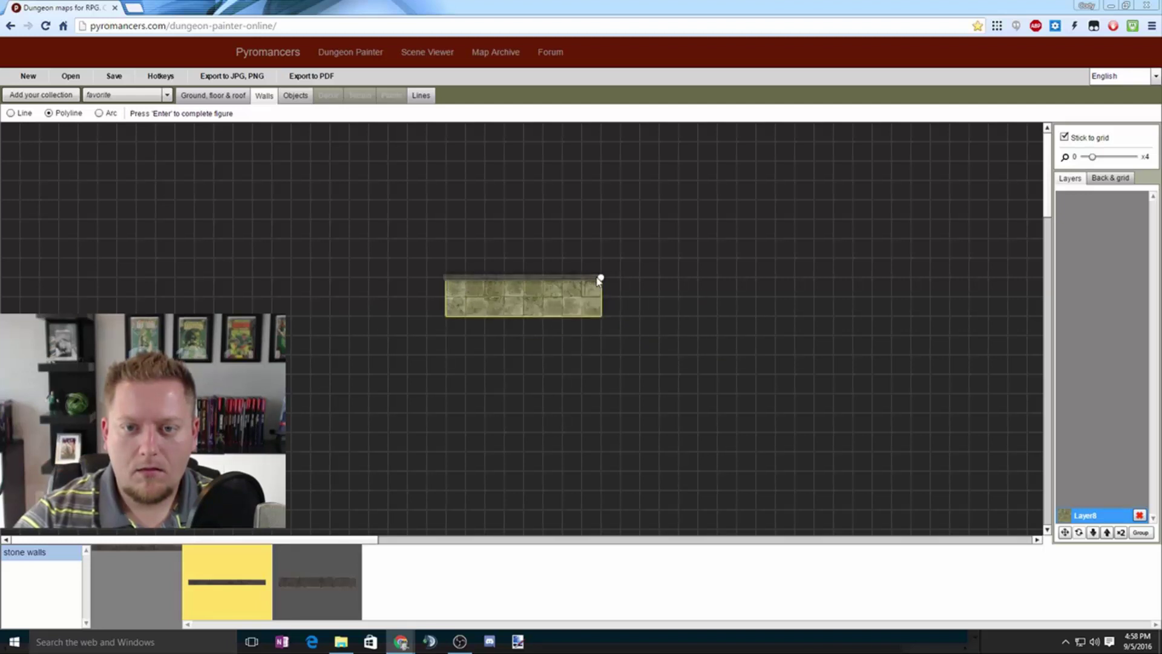
{"action": "key", "text": "Return"}
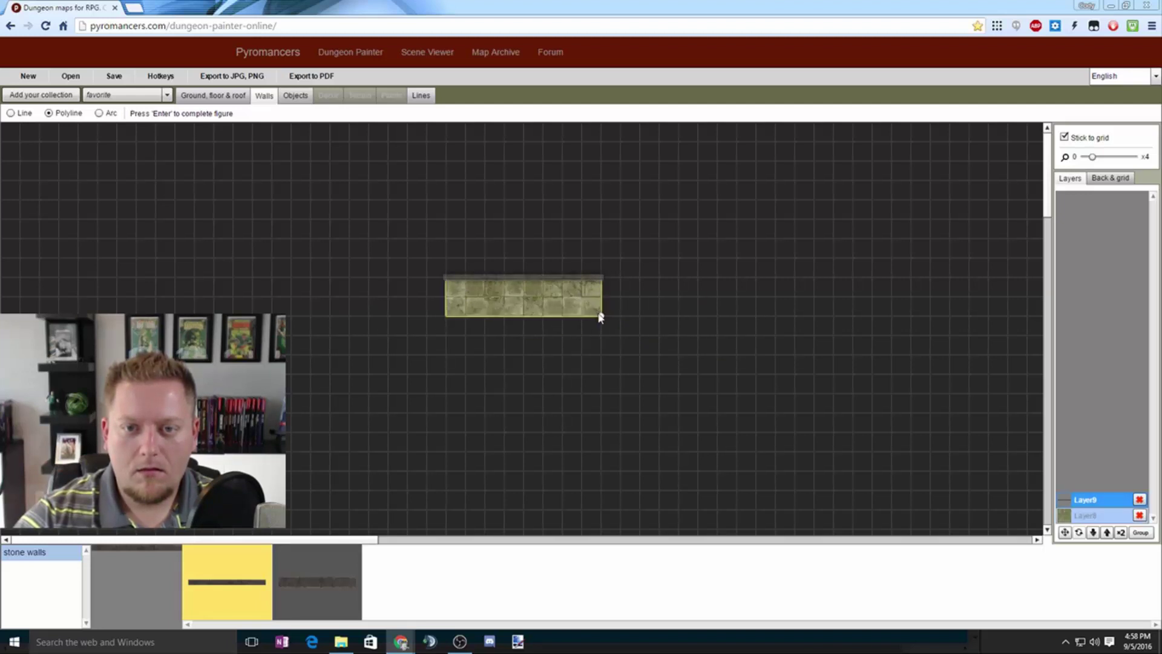
{"action": "left_click", "coordinate": [446, 316]}
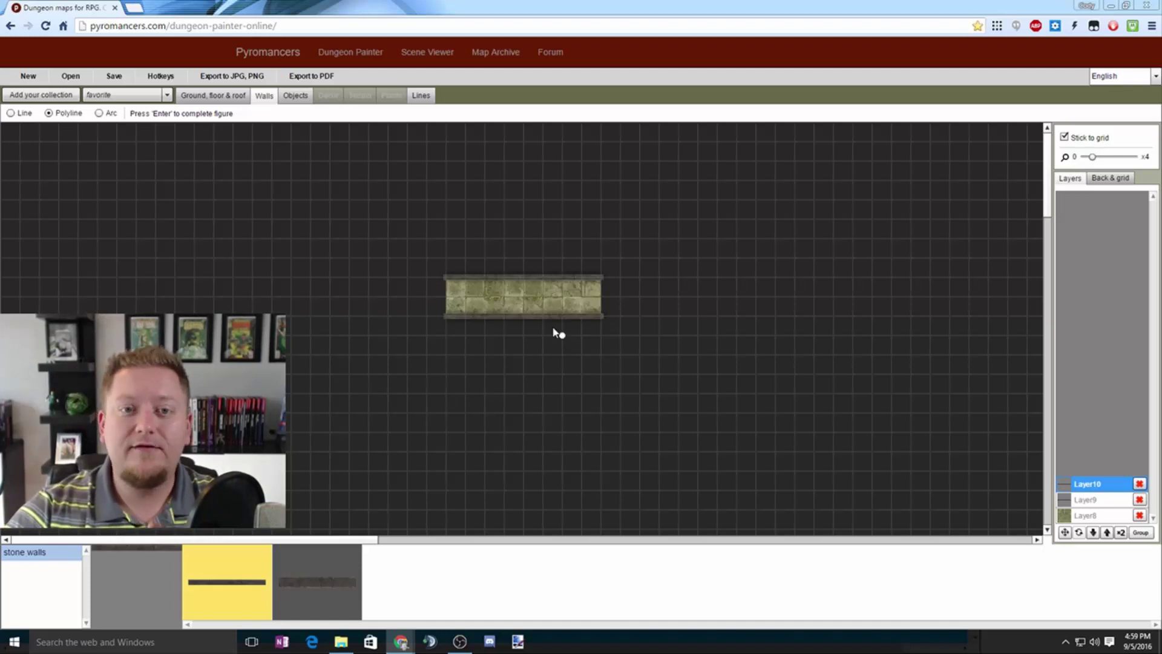
Step: Place tiny marker lines diagonally opposite each other, above and below the hallway, to stretch the map area to 8x8 squares
{"action": "left_click", "coordinate": [422, 96]}
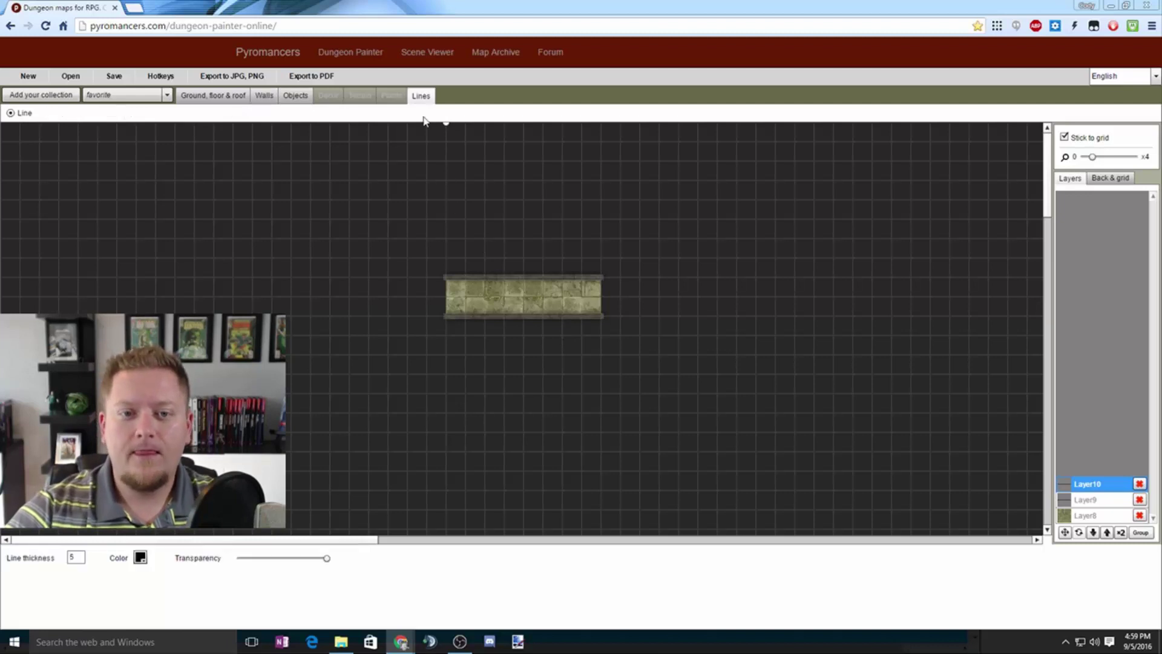
{"action": "left_click", "coordinate": [446, 223]}
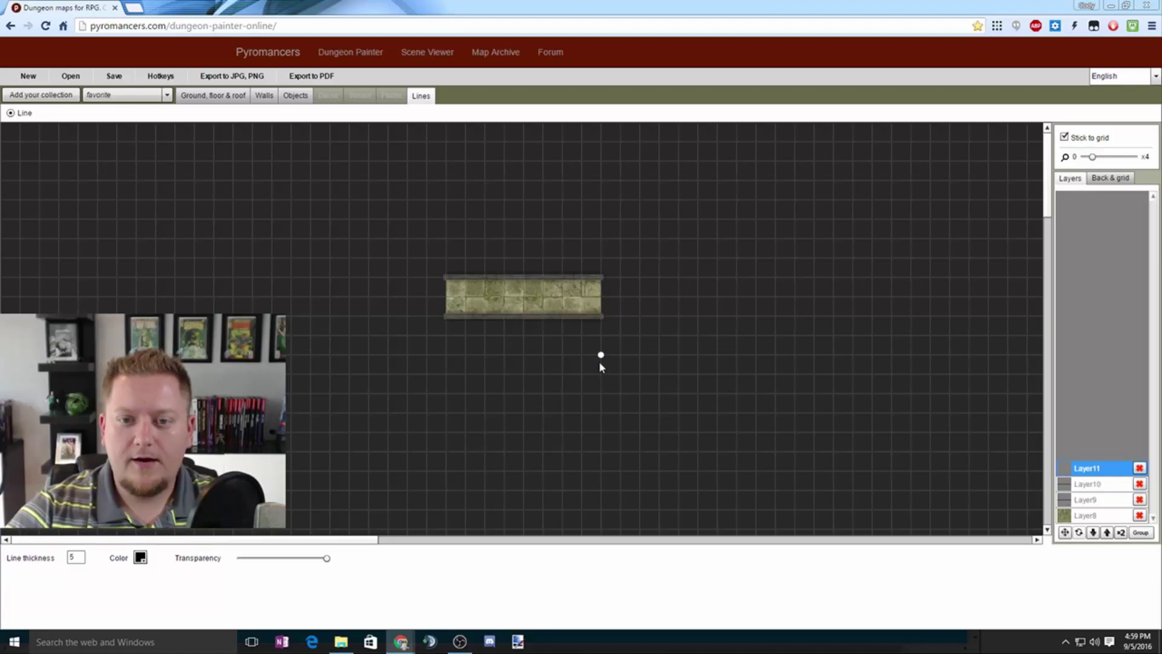
{"action": "left_click", "coordinate": [619, 375]}
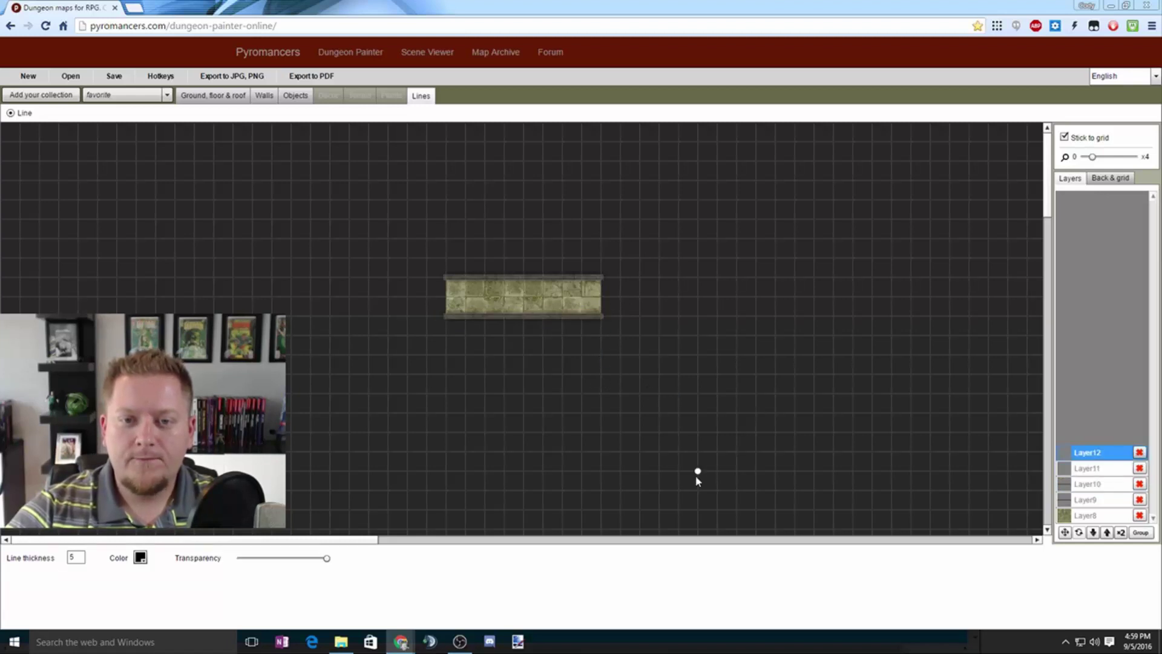
Step: Export the hallway as a PNG with a transparent background and proceed to saving the created file
{"action": "left_click", "coordinate": [232, 79]}
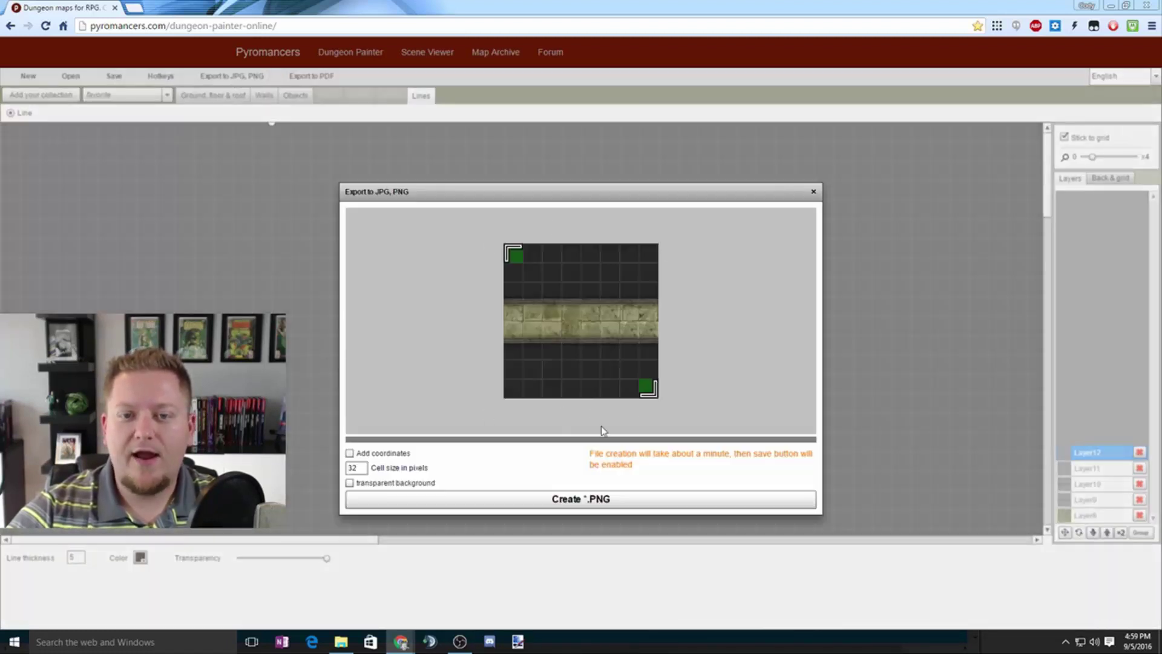
{"action": "left_click", "coordinate": [350, 483]}
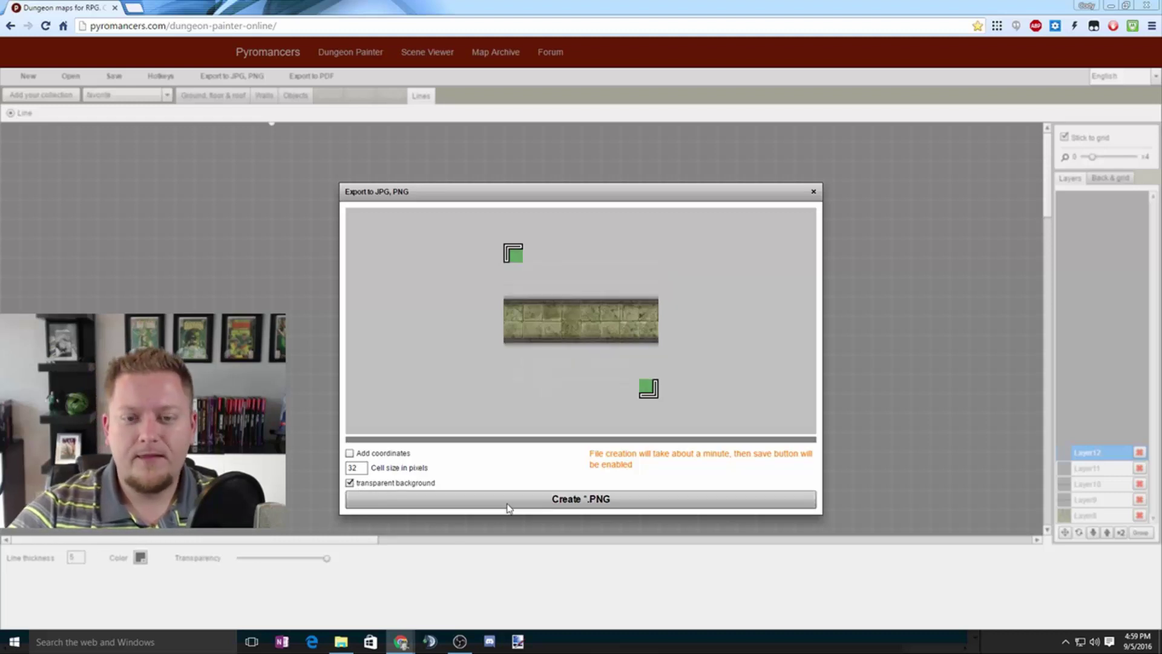
{"action": "left_click", "coordinate": [626, 507]}
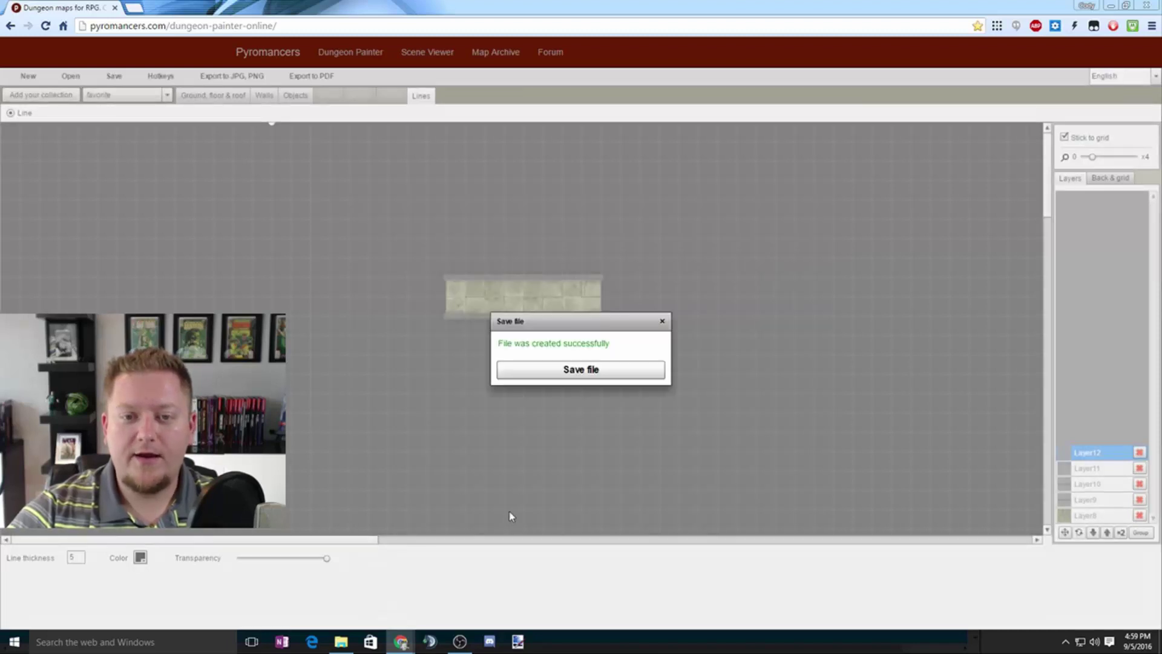
{"action": "left_click", "coordinate": [589, 365]}
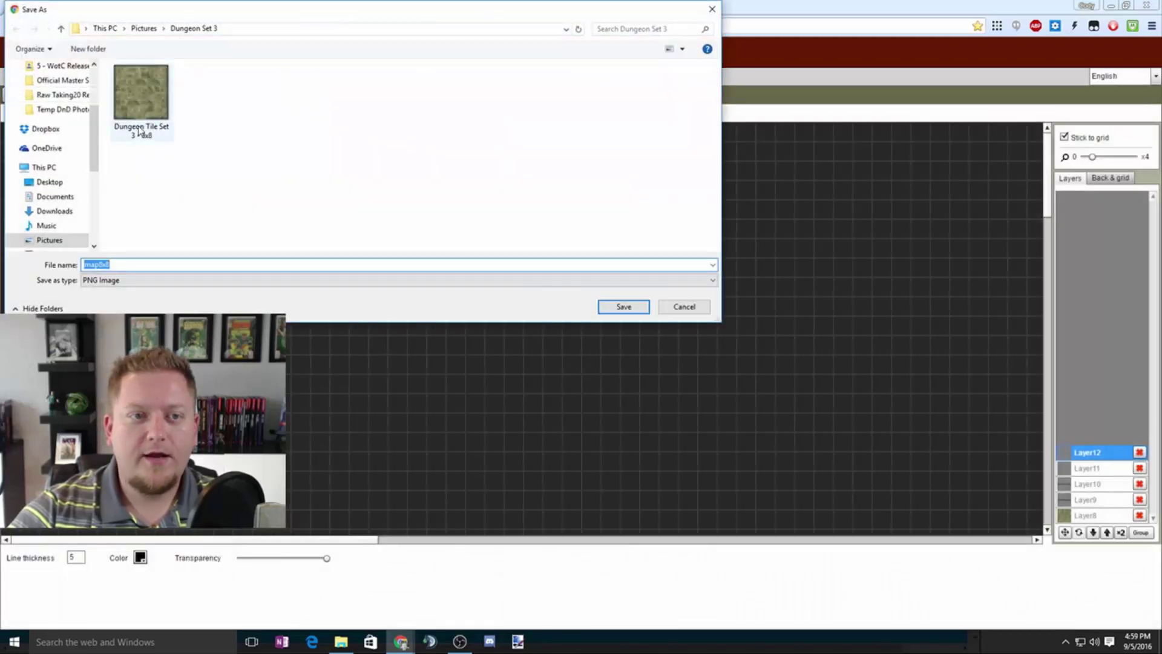
Step: Name the PNG file Dungeon Tile Set 3 - 2x8 Hallway and save it in the Dungeon Set 3 folder
{"action": "left_click", "coordinate": [141, 130]}
{"action": "left_click", "coordinate": [188, 264]}
{"action": "left_click", "coordinate": [188, 264]}
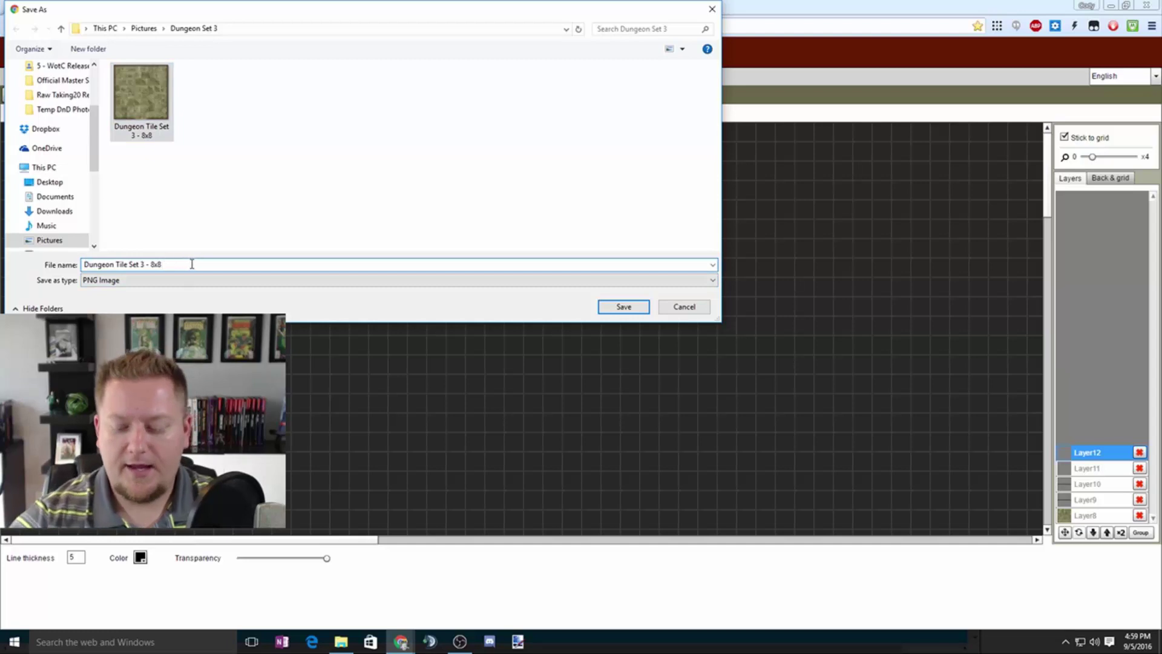
{"action": "key", "text": "BackSpace"}
{"action": "key", "text": "BackSpace"}
{"action": "key", "text": "BackSpace"}
{"action": "type", "text": "2x"}
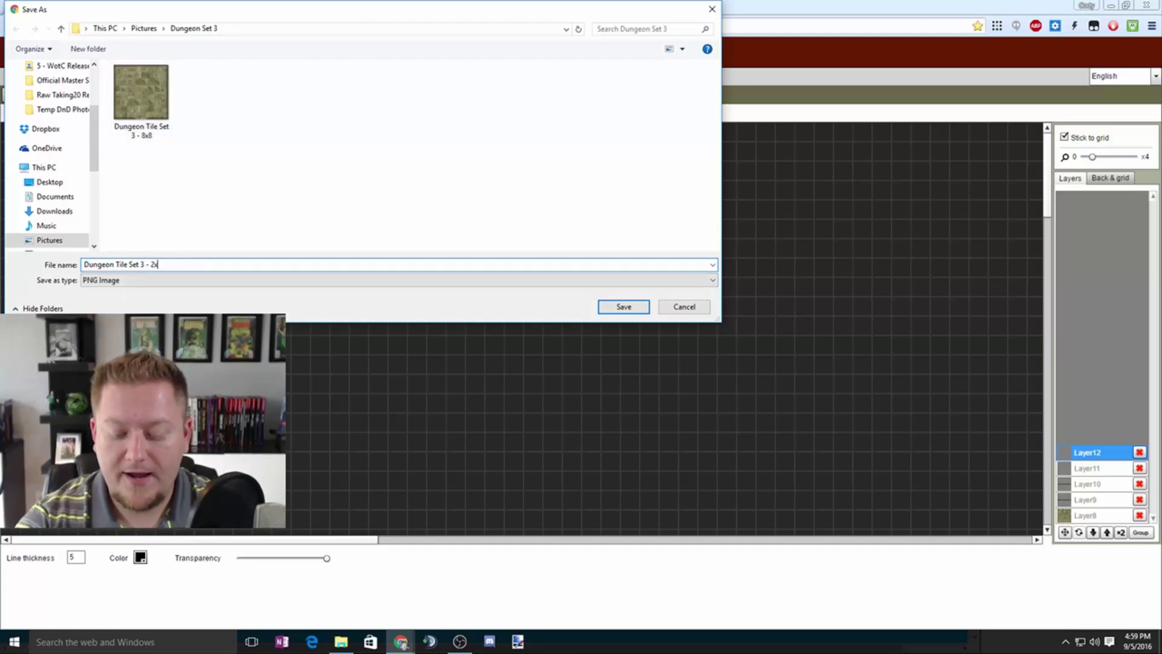
{"action": "type", "text": "8 Hallway"}
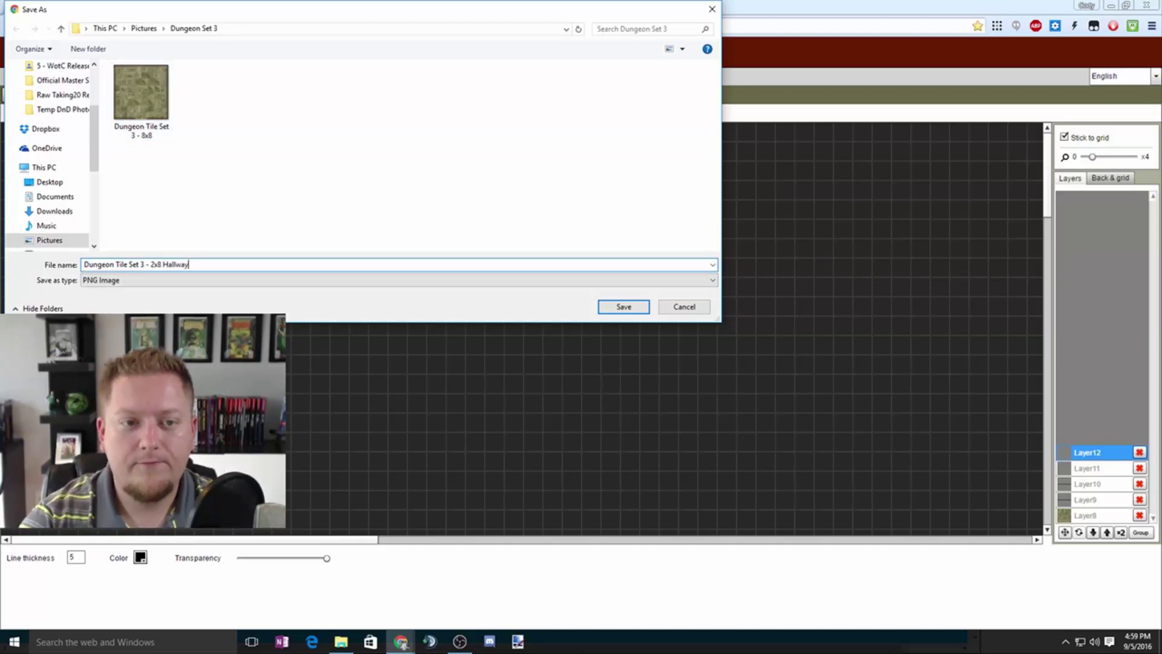
{"action": "left_click", "coordinate": [623, 306]}
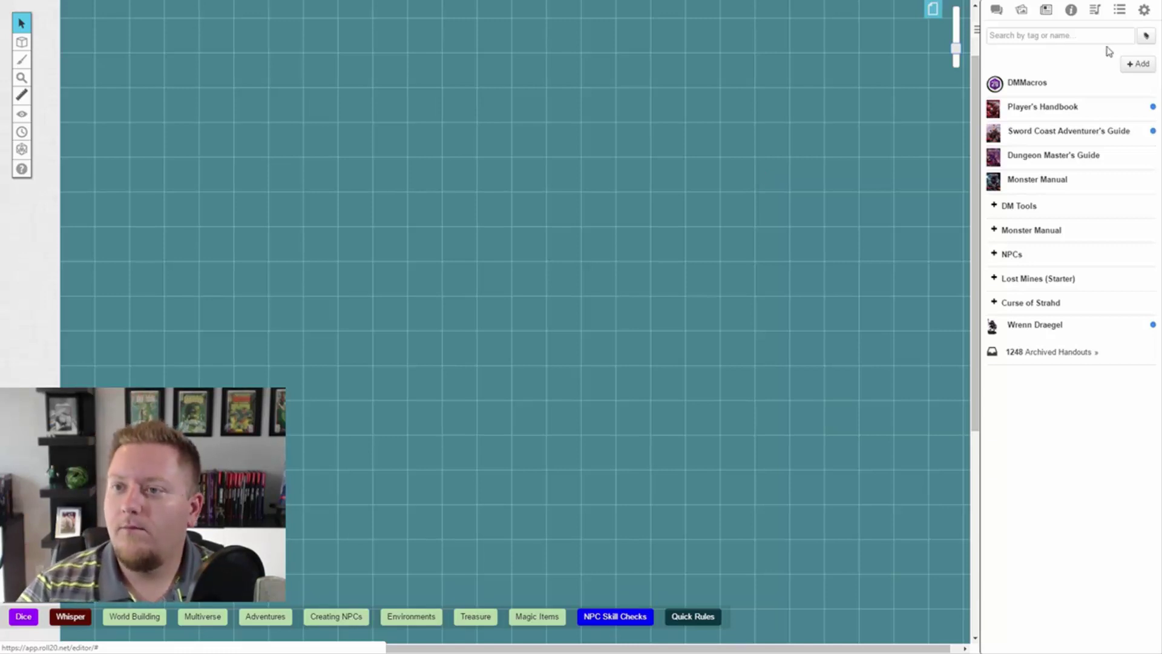
Step: In Roll20, find the Dungeon-Set-1 rollable table and place its token on the map
{"action": "left_click", "coordinate": [1119, 10]}
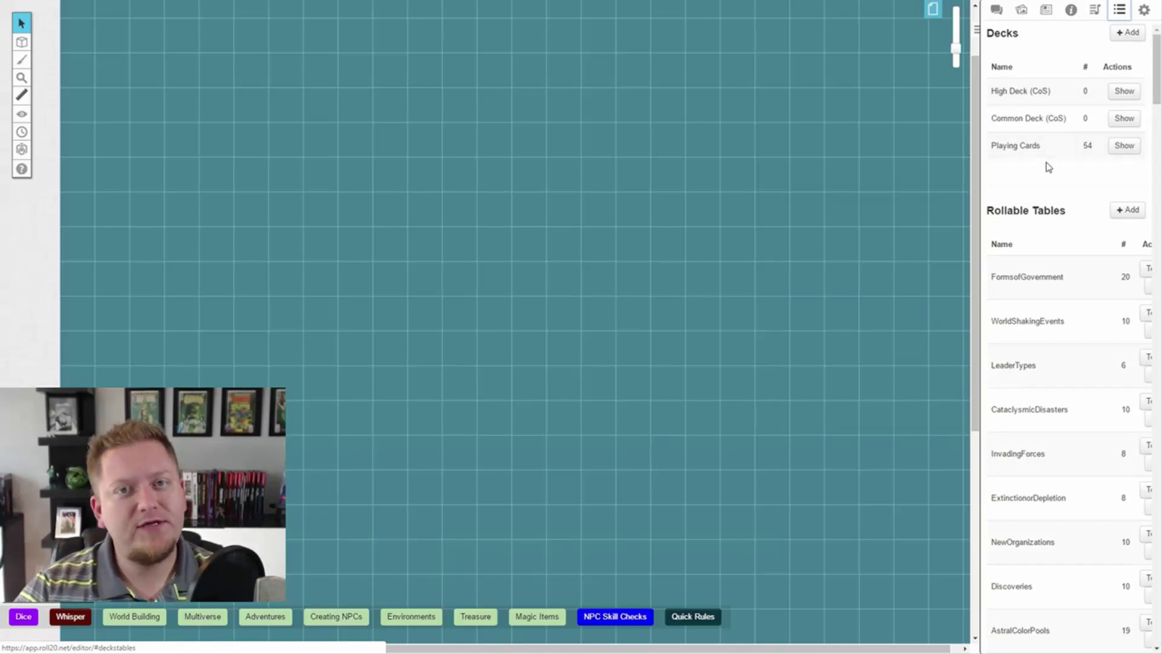
{"action": "scroll", "coordinate": [1049, 167], "scroll_direction": "down", "scroll_amount": 20}
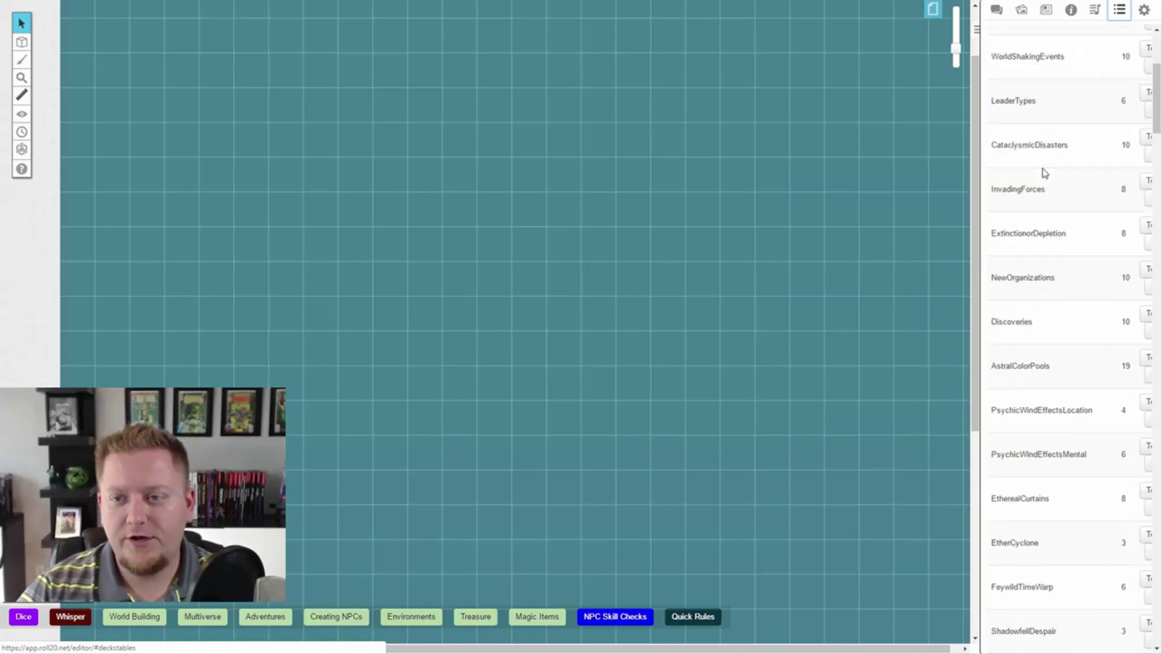
{"action": "scroll", "coordinate": [1074, 163], "scroll_direction": "down", "scroll_amount": 15}
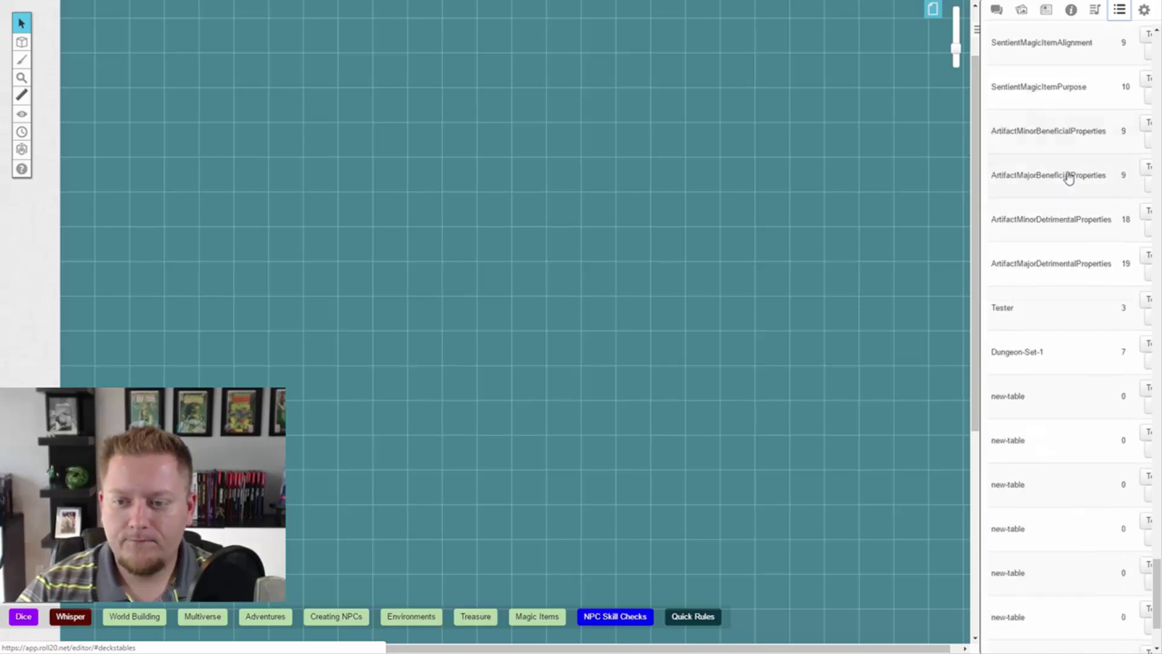
{"action": "scroll", "coordinate": [1070, 200], "scroll_direction": "up", "scroll_amount": 2}
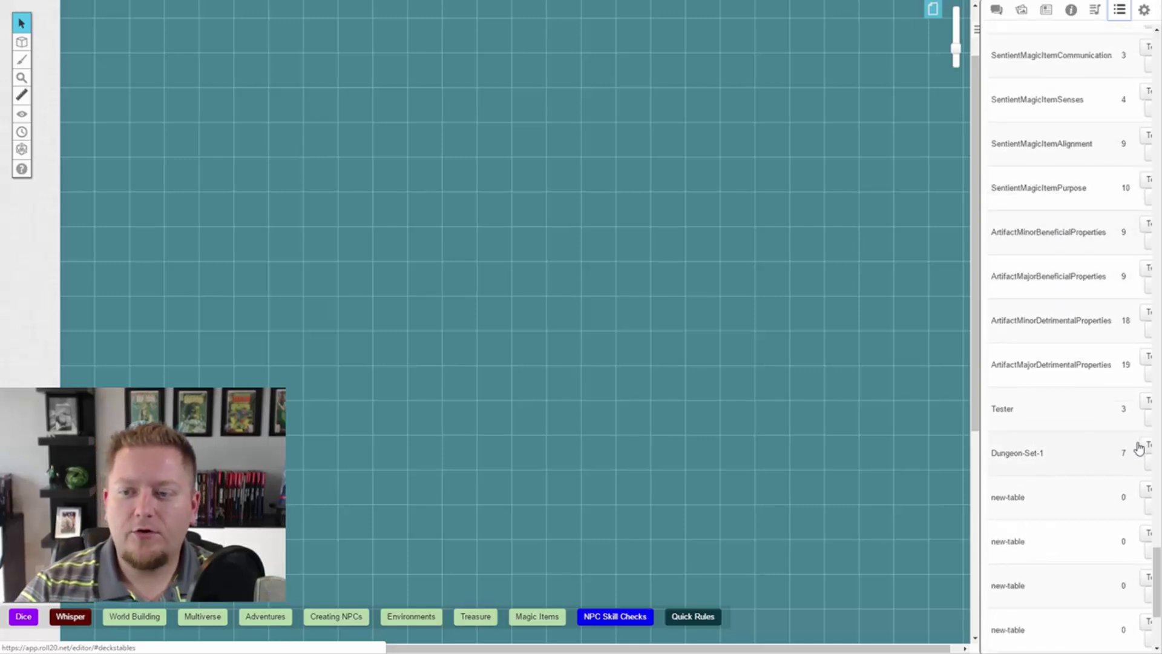
{"action": "left_click_drag", "start_coordinate": [981, 435], "coordinate": [952, 436]}
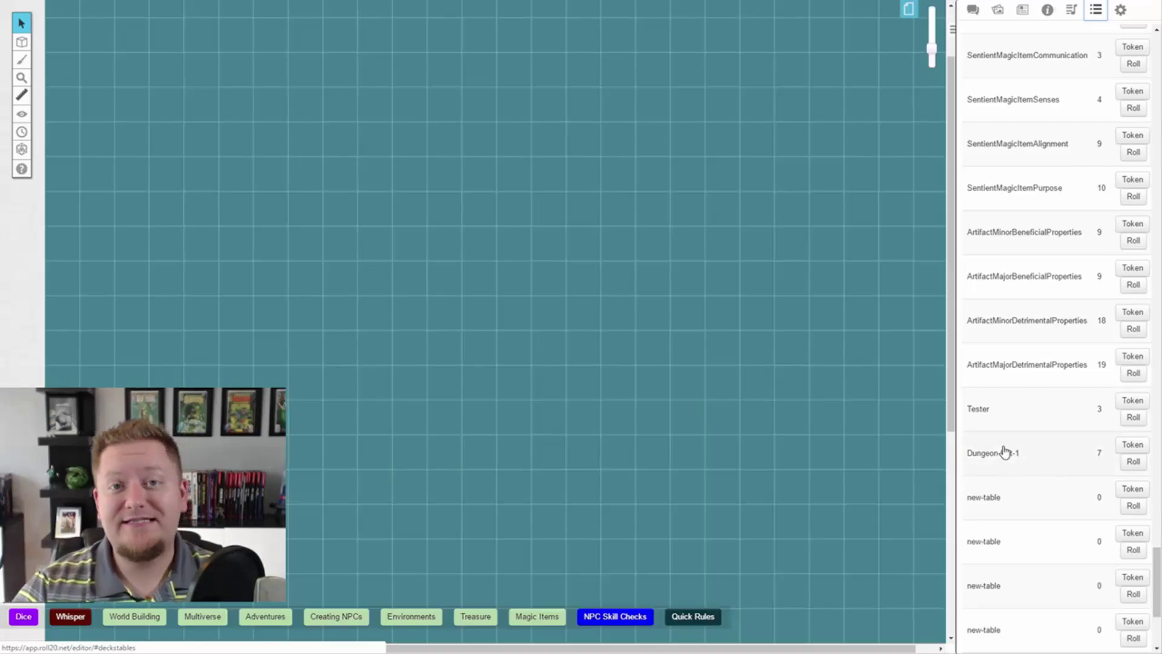
{"action": "left_click", "coordinate": [1127, 448]}
{"action": "left_click", "coordinate": [447, 262]}
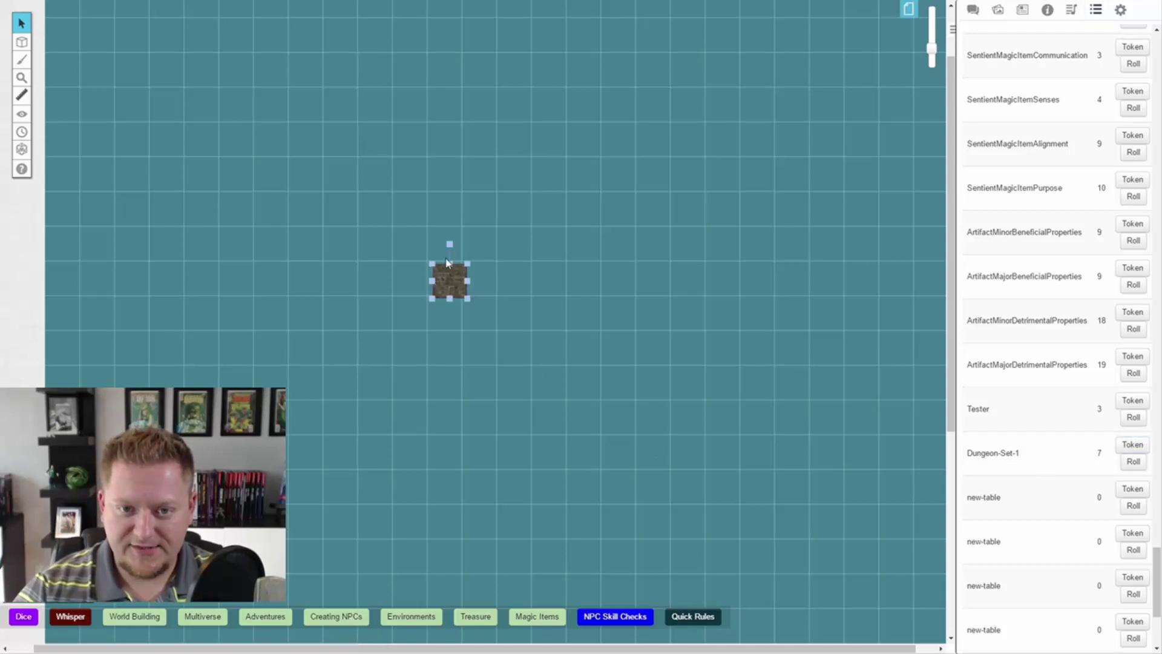
Step: Enlarge the dungeon floor token so it covers 8 by 8 grid squares
{"action": "left_click_drag", "start_coordinate": [431, 263], "coordinate": [224, 55]}
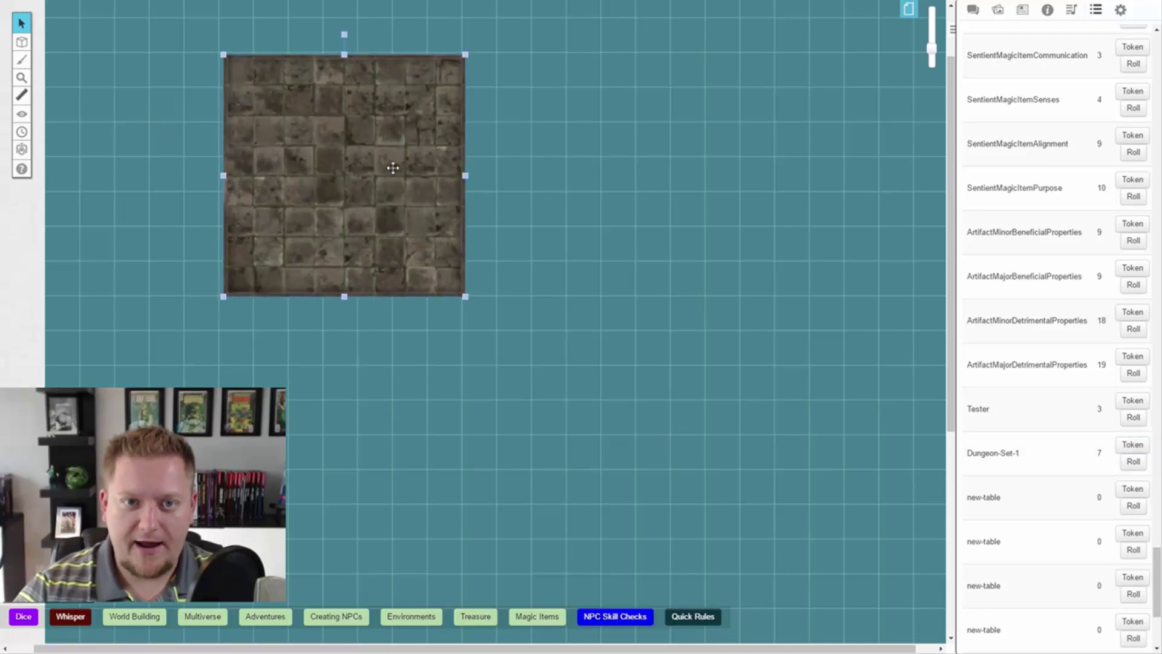
{"action": "right_click", "coordinate": [372, 198]}
{"action": "mouse_move", "coordinate": [420, 306]}
{"action": "left_click", "coordinate": [455, 310]}
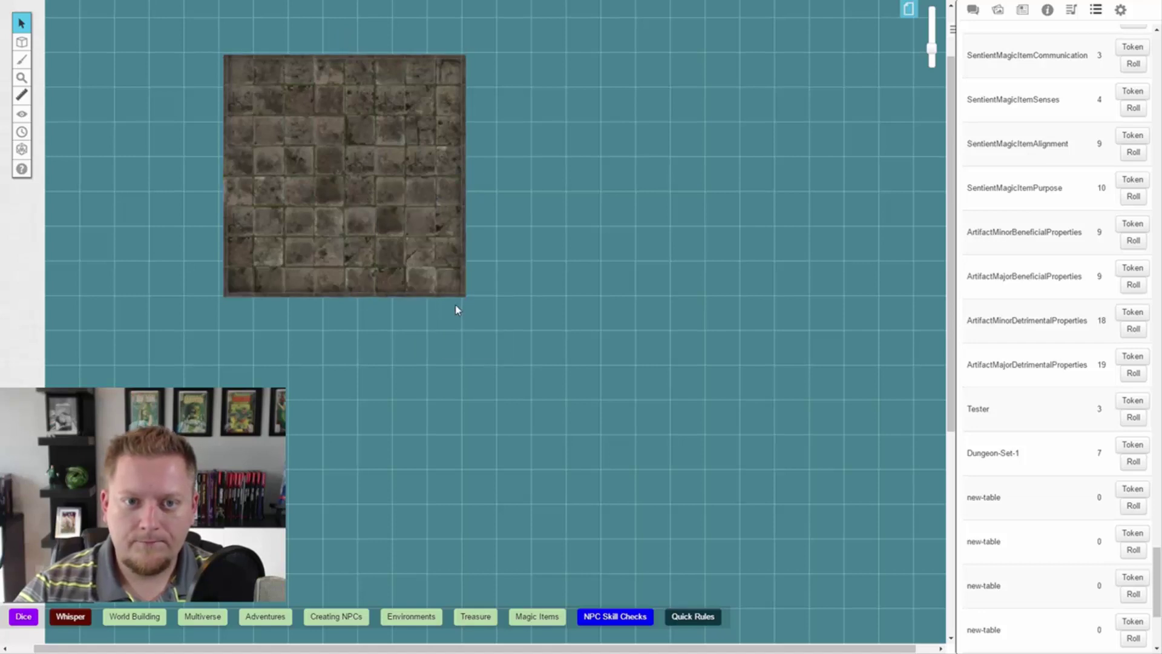
{"action": "left_click", "coordinate": [456, 292]}
{"action": "left_click_drag", "start_coordinate": [465, 296], "coordinate": [496, 329]}
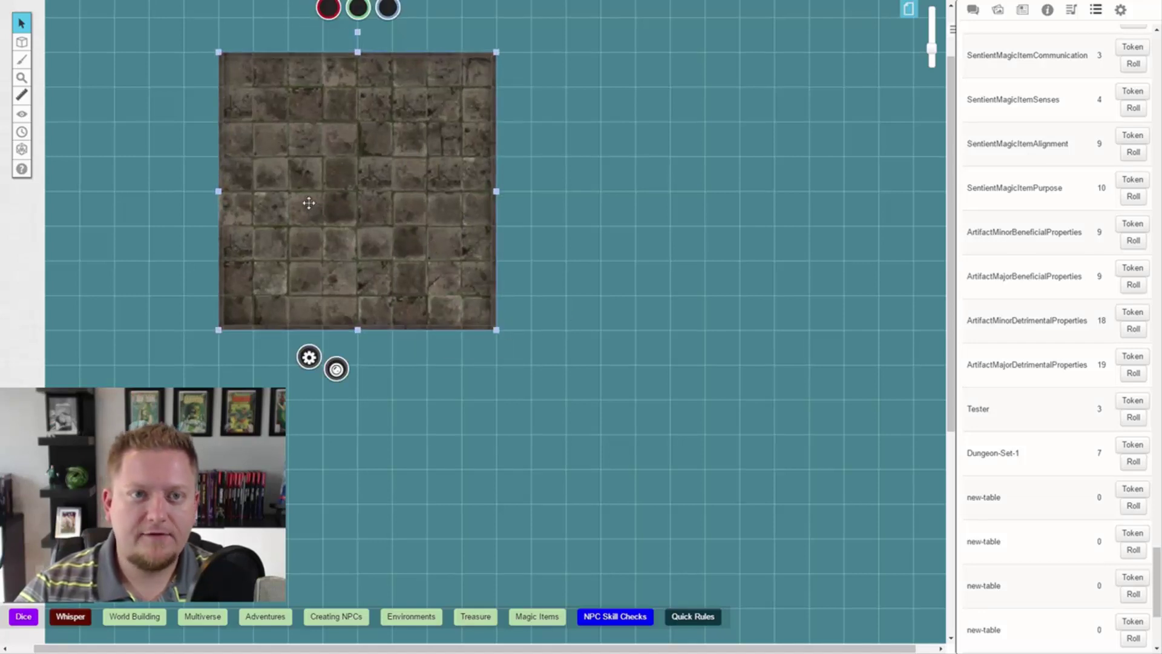
Step: Reposition the 8x8 floor token near the map's upper-left corner, aligned to the grid
{"action": "left_click_drag", "start_coordinate": [364, 167], "coordinate": [473, 241]}
{"action": "left_click", "coordinate": [688, 254]}
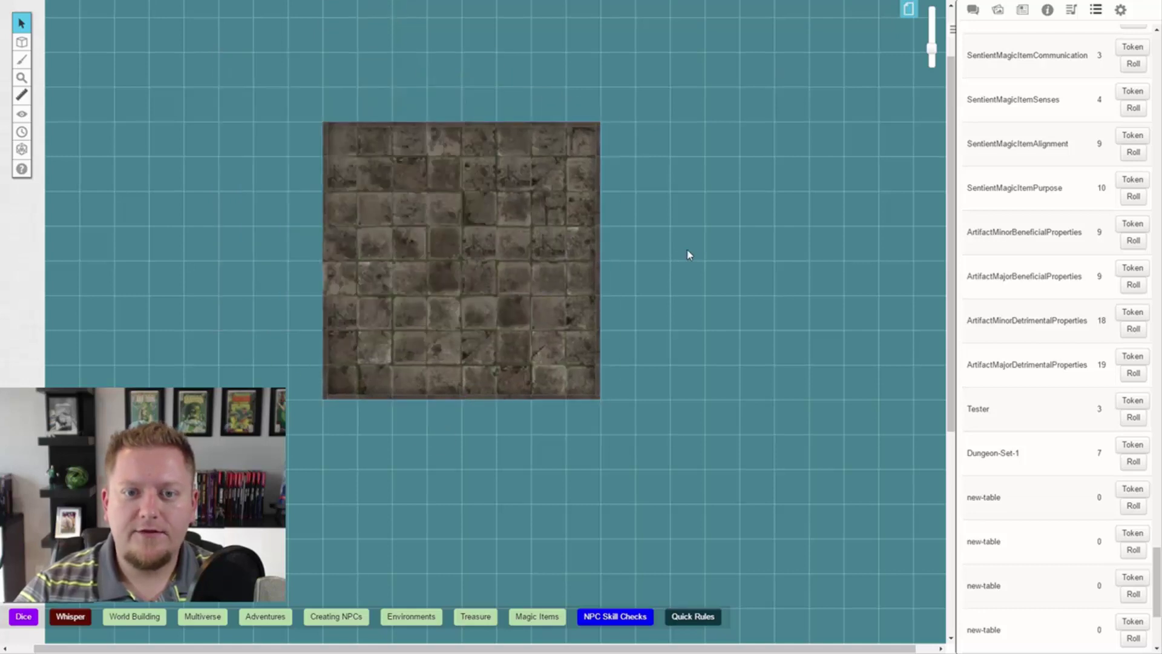
{"action": "left_click", "coordinate": [480, 285]}
{"action": "left_click_drag", "start_coordinate": [507, 285], "coordinate": [336, 218]}
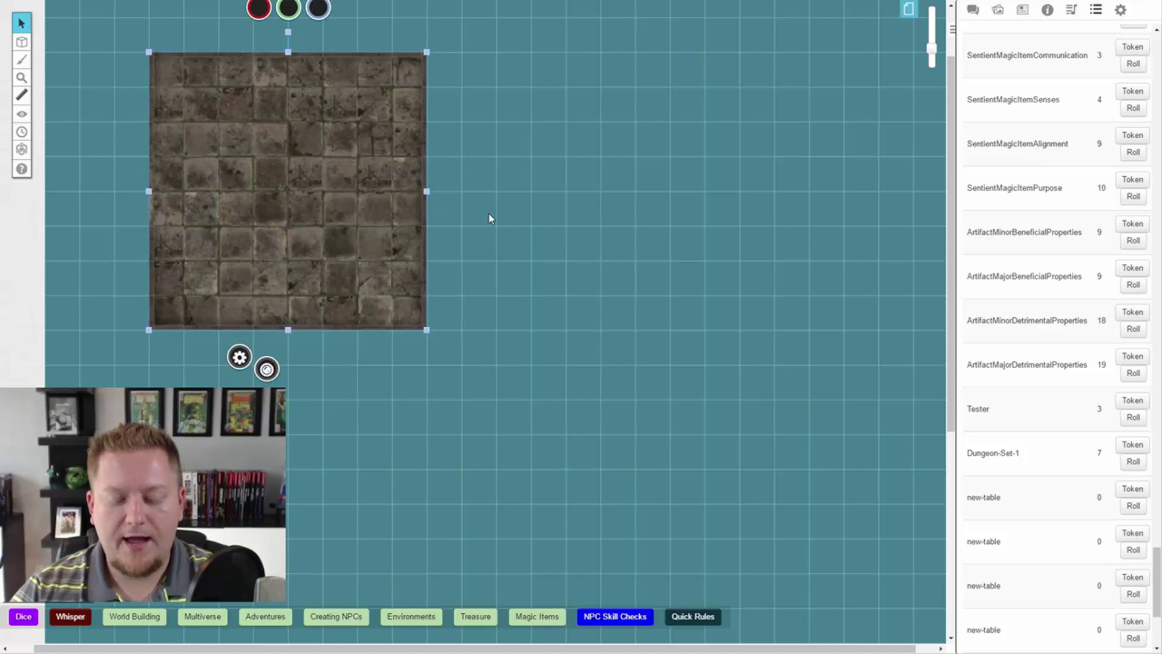
Step: Duplicate the floor token twice and align the copies edge to edge in a row with the original
{"action": "key", "text": "ctrl+c"}
{"action": "left_click", "coordinate": [561, 184]}
{"action": "key", "text": "ctrl+v"}
{"action": "left_click_drag", "start_coordinate": [565, 155], "coordinate": [590, 176]}
{"action": "key", "text": "ctrl+v"}
{"action": "left_click_drag", "start_coordinate": [773, 169], "coordinate": [896, 207]}
Step: Paste three more copies of the floor token as a second row directly beneath the first
{"action": "key", "text": "ctrl+v"}
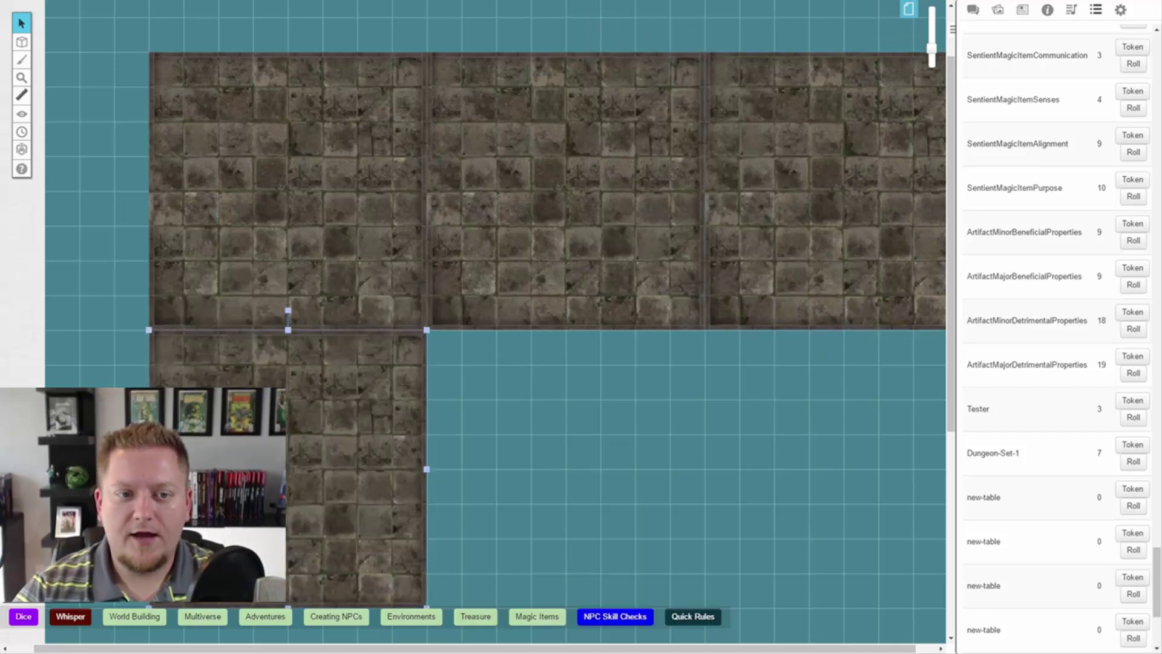
{"action": "key", "text": "ctrl+v"}
{"action": "left_click_drag", "start_coordinate": [530, 424], "coordinate": [646, 459]}
{"action": "left_click", "coordinate": [817, 441]}
{"action": "key", "text": "ctrl+v"}
{"action": "left_click_drag", "start_coordinate": [817, 442], "coordinate": [848, 478]}
Step: Shift all six 8x8 floor tokens one grid square up and one square left, keeping both rows edge to edge
{"action": "left_click", "coordinate": [934, 51]}
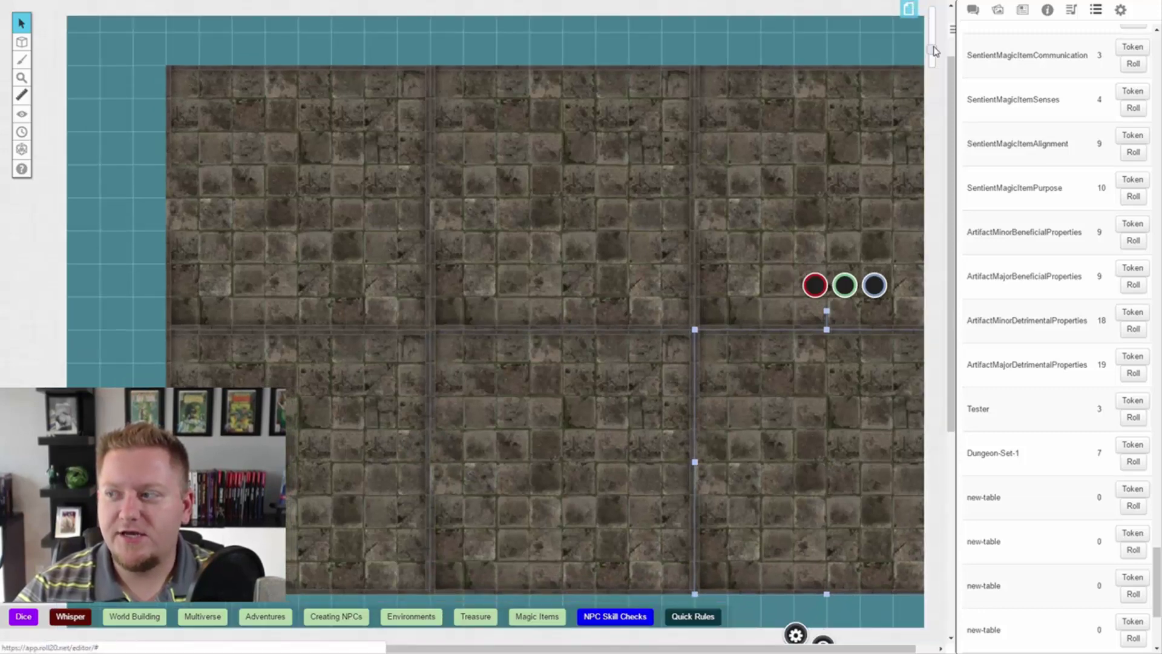
{"action": "left_click", "coordinate": [934, 50]}
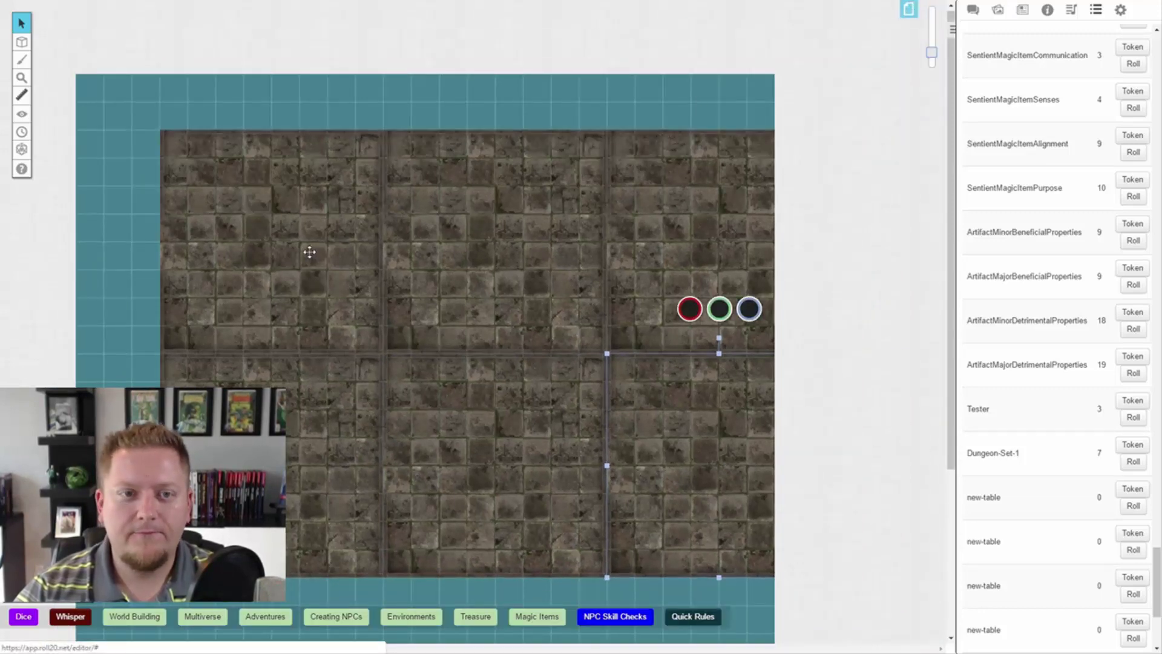
{"action": "left_click_drag", "start_coordinate": [309, 251], "coordinate": [280, 223]}
{"action": "left_click_drag", "start_coordinate": [461, 229], "coordinate": [433, 202]}
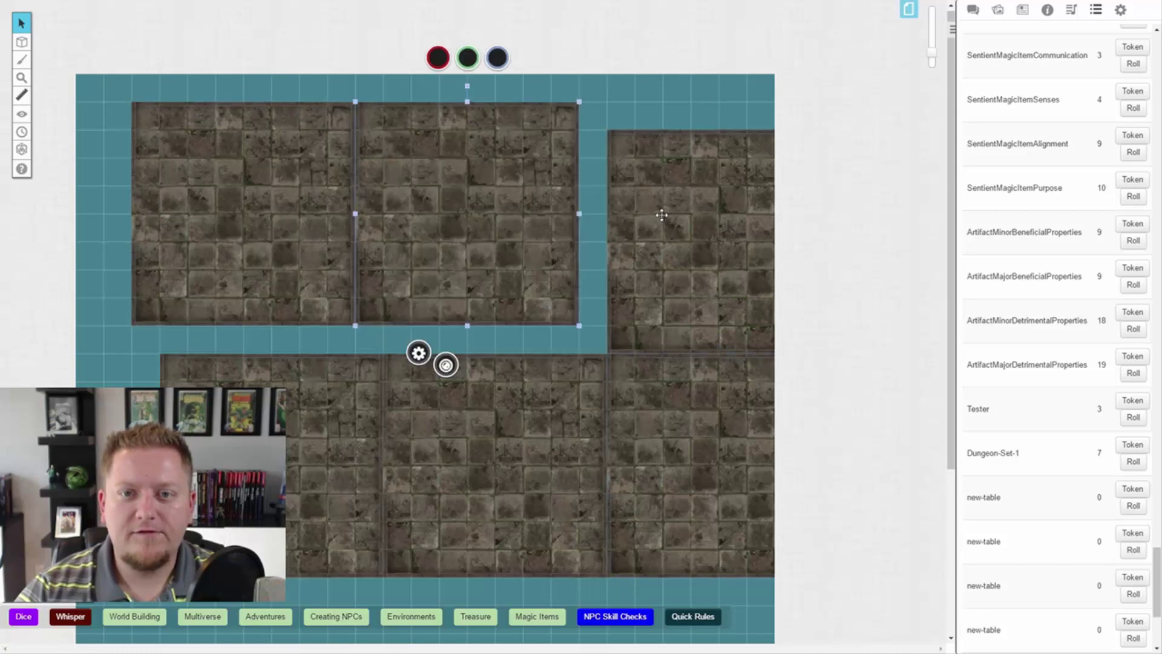
{"action": "left_click_drag", "start_coordinate": [662, 216], "coordinate": [630, 189]}
{"action": "left_click_drag", "start_coordinate": [723, 448], "coordinate": [694, 418]}
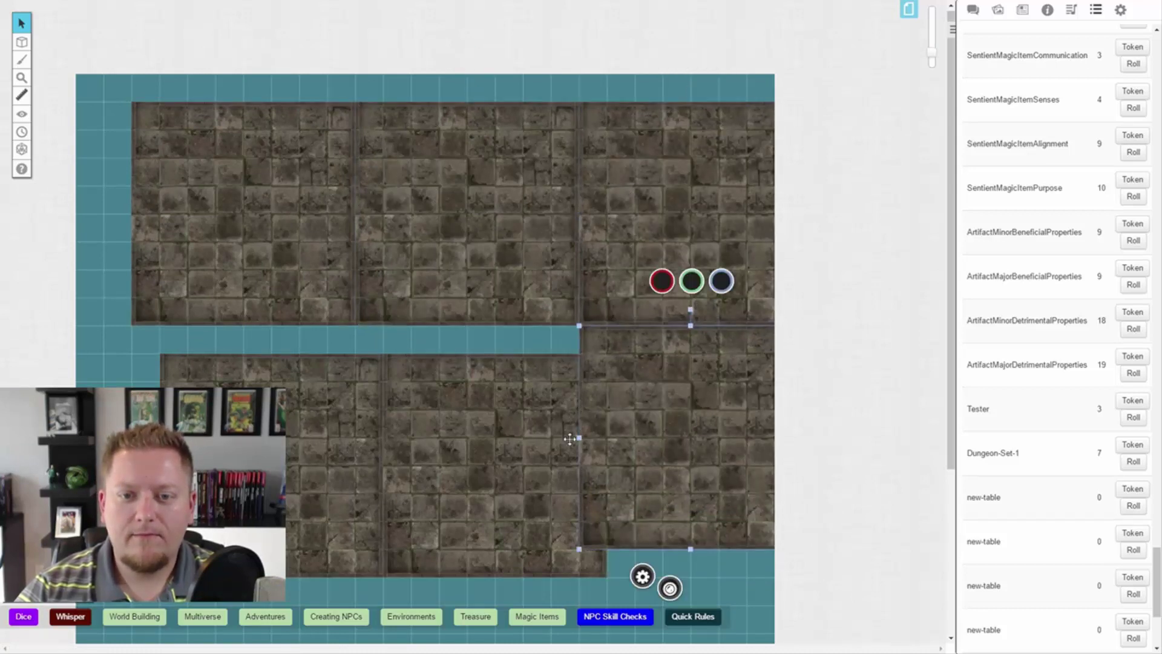
{"action": "left_click_drag", "start_coordinate": [536, 437], "coordinate": [511, 412]}
{"action": "left_click_drag", "start_coordinate": [339, 424], "coordinate": [310, 394]}
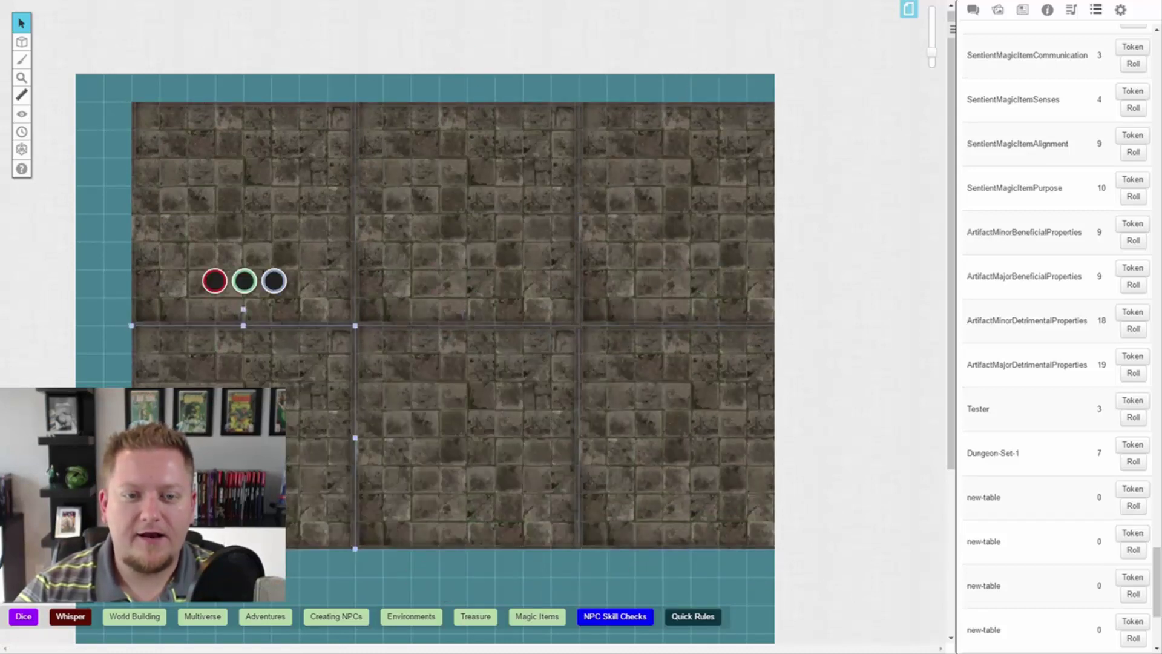
Step: Switch the upper row's middle token to its corner hallway side and rotate it 90 degrees clockwise
{"action": "left_click", "coordinate": [448, 272]}
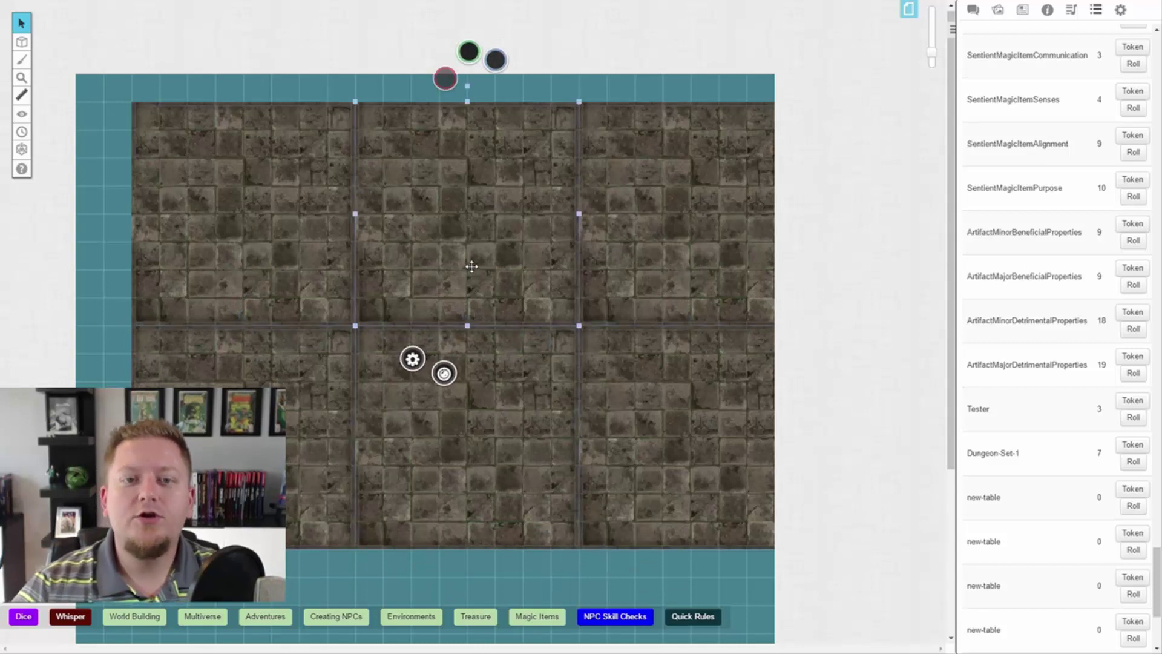
{"action": "right_click", "coordinate": [473, 268]}
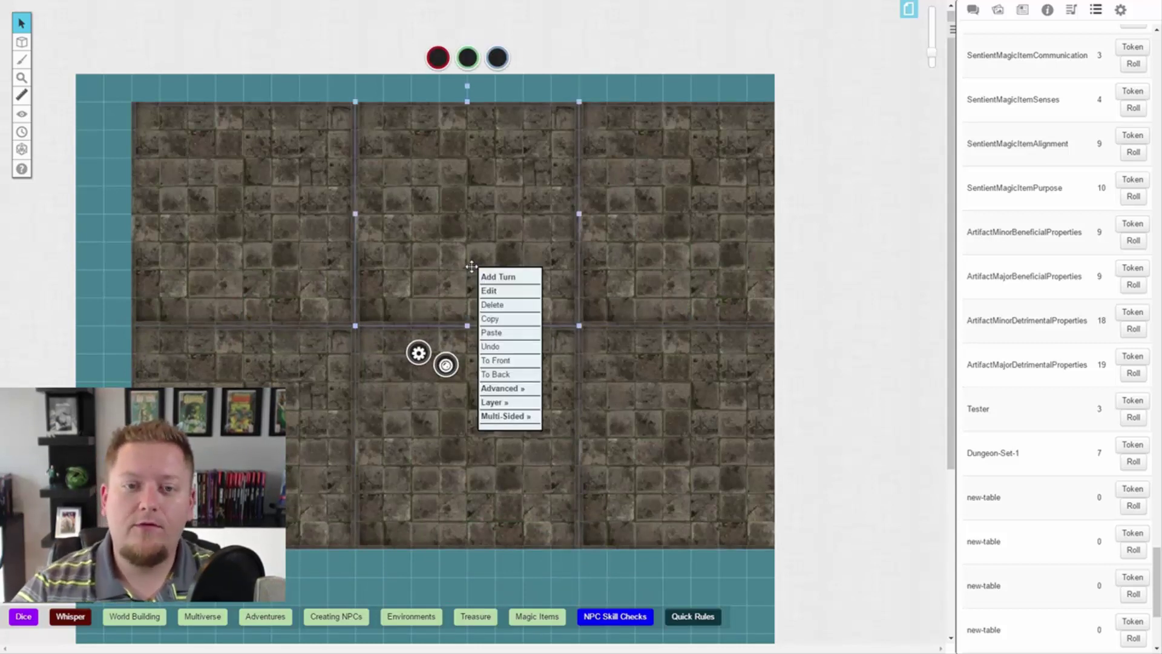
{"action": "mouse_move", "coordinate": [501, 404]}
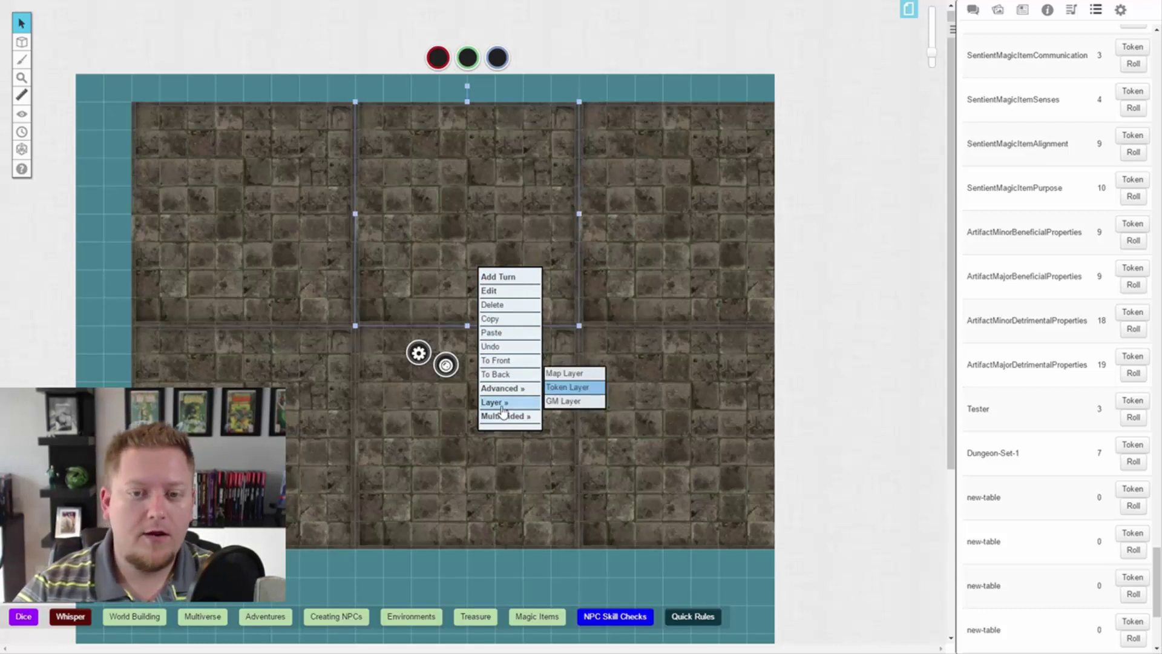
{"action": "left_click", "coordinate": [560, 403]}
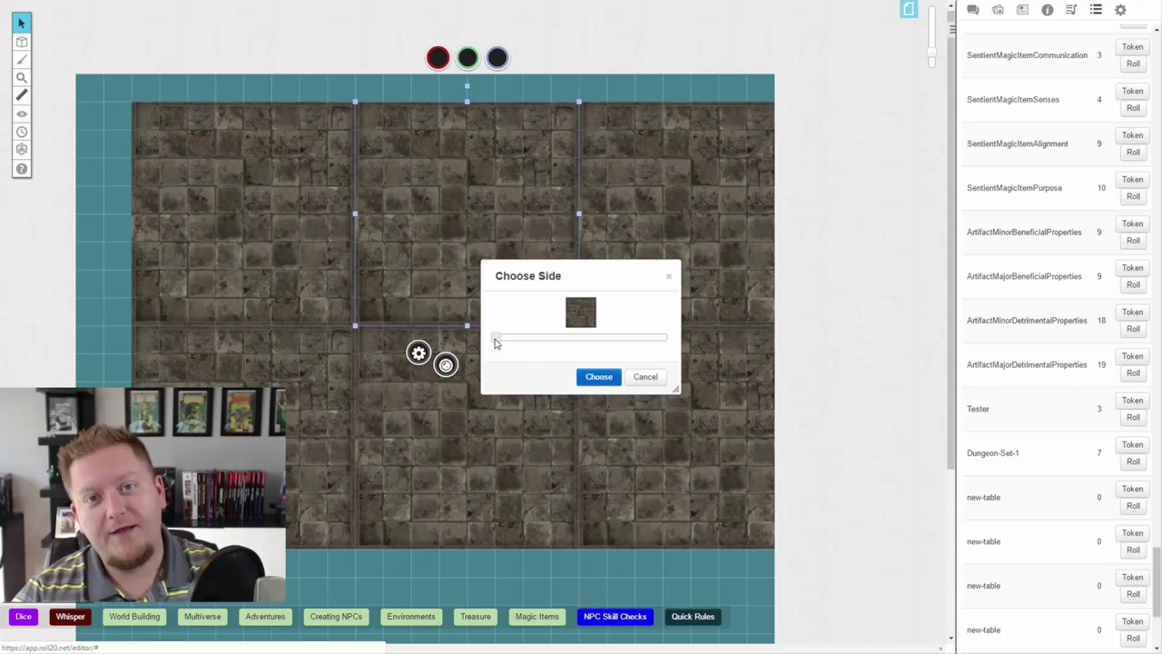
{"action": "left_click_drag", "start_coordinate": [497, 343], "coordinate": [512, 345]}
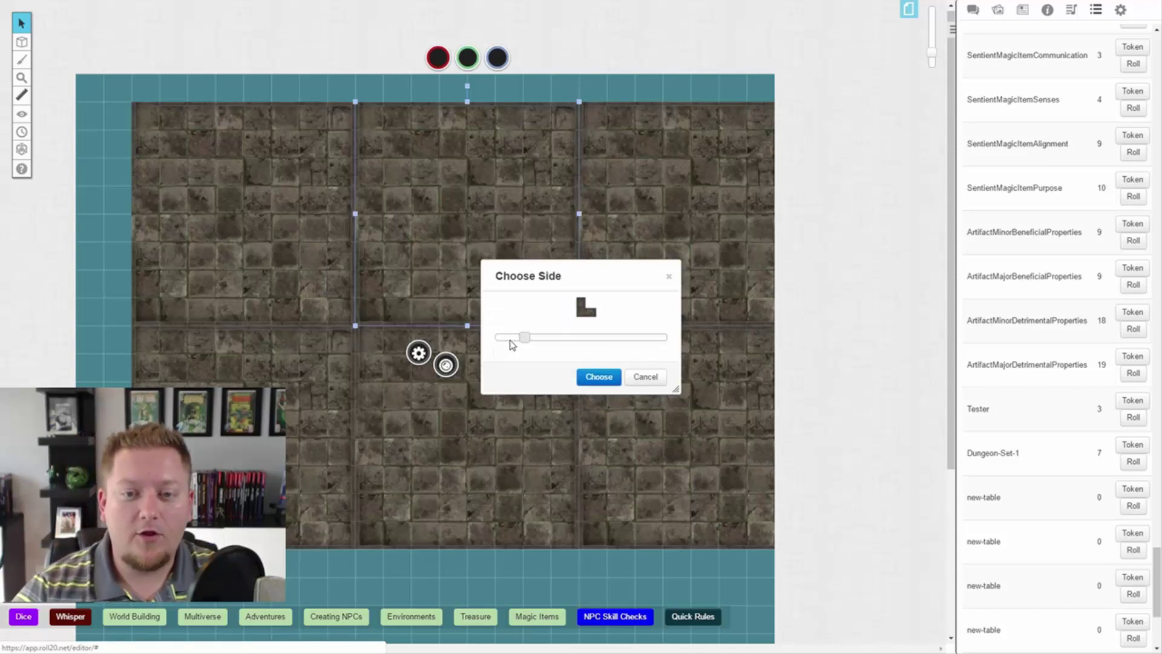
{"action": "left_click", "coordinate": [602, 379]}
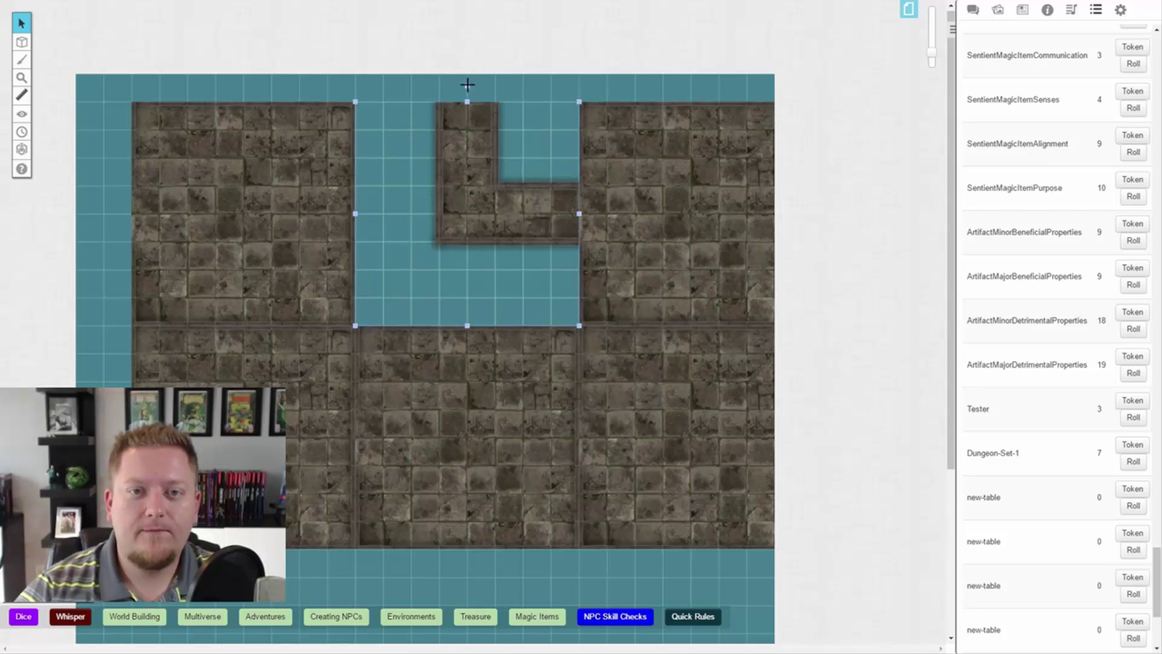
{"action": "left_click_drag", "start_coordinate": [467, 86], "coordinate": [593, 213]}
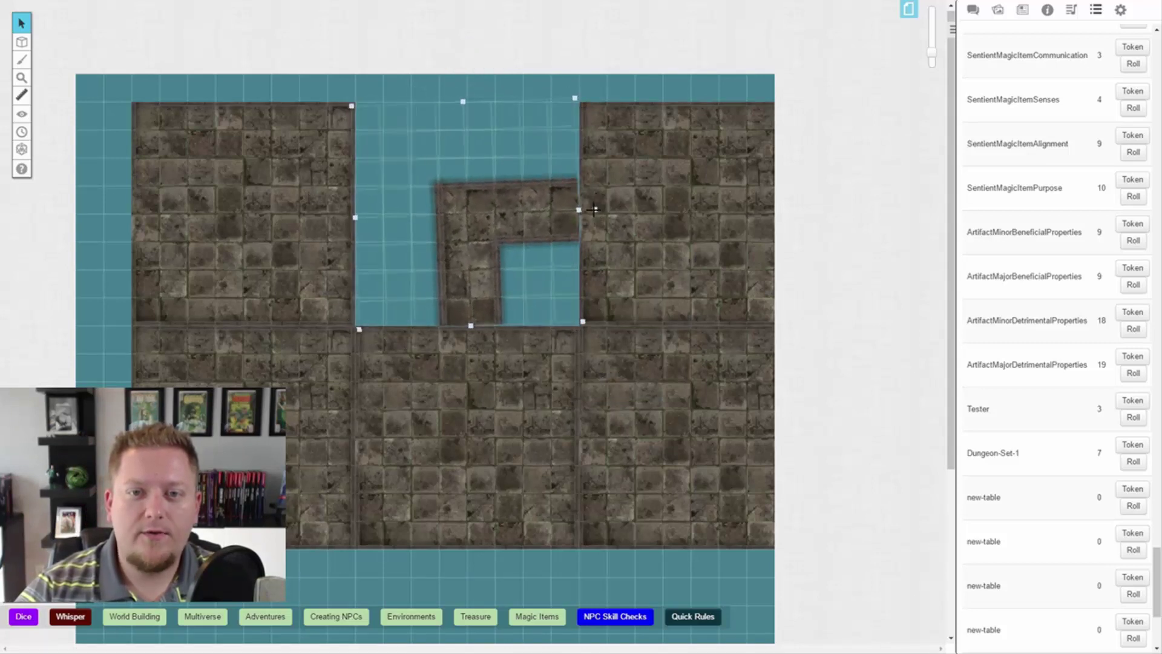
Step: Switch the lower row's middle token to its cross hallway side
{"action": "left_click", "coordinate": [521, 445]}
{"action": "right_click", "coordinate": [466, 437]}
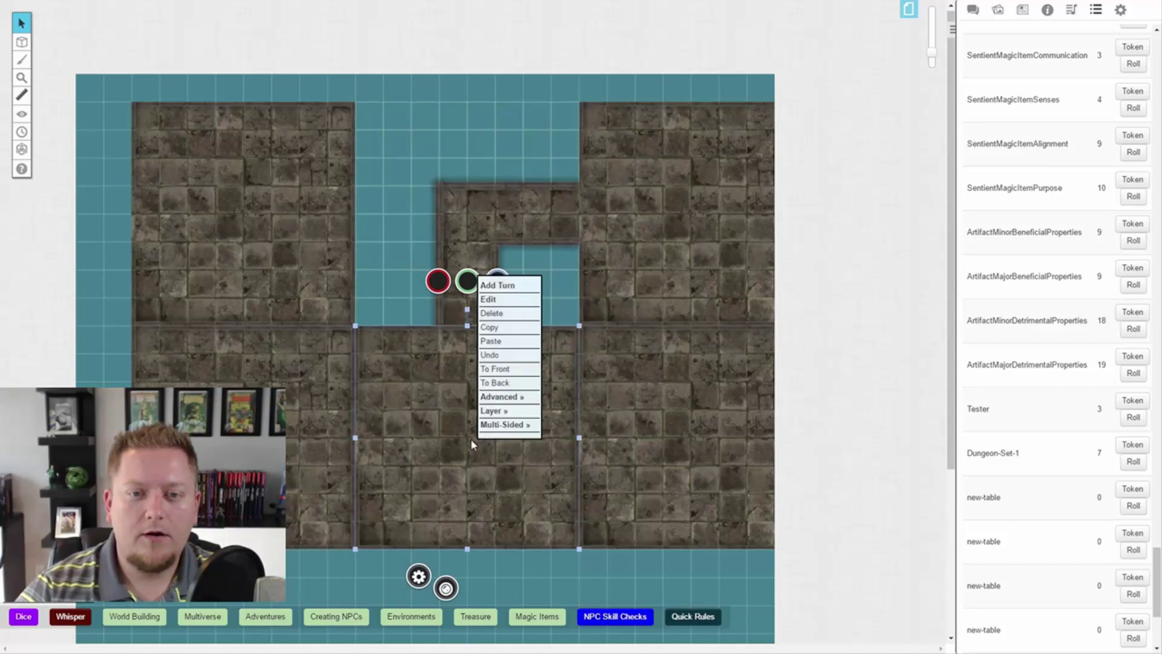
{"action": "mouse_move", "coordinate": [518, 425]}
{"action": "left_click", "coordinate": [561, 408]}
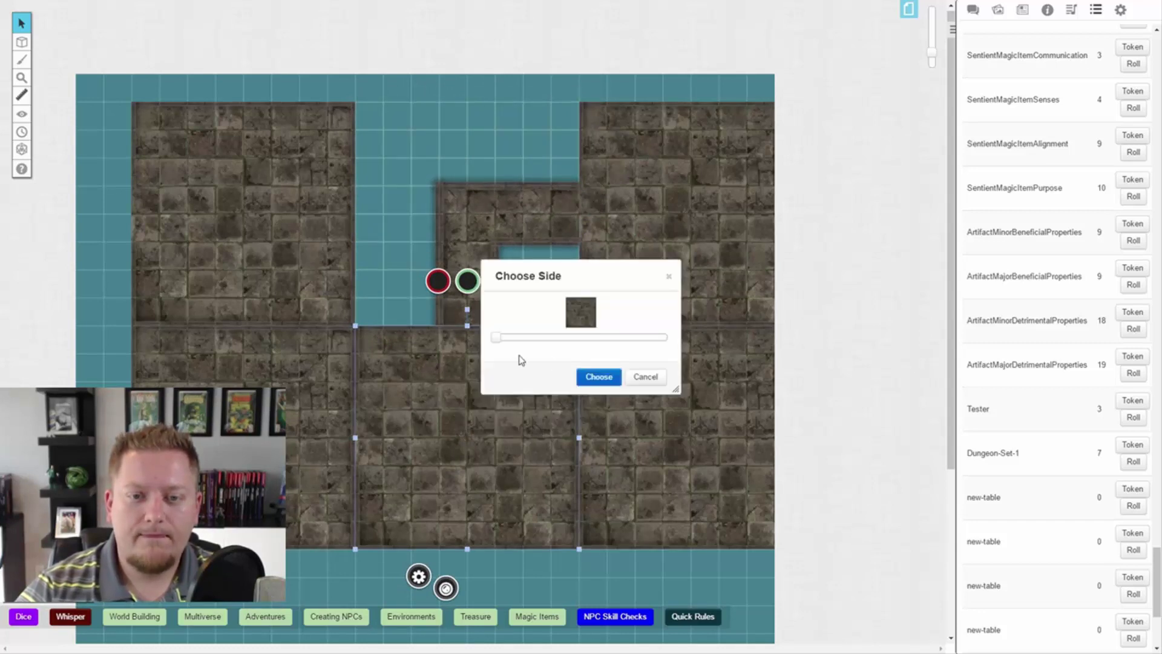
{"action": "left_click_drag", "start_coordinate": [496, 337], "coordinate": [553, 340]}
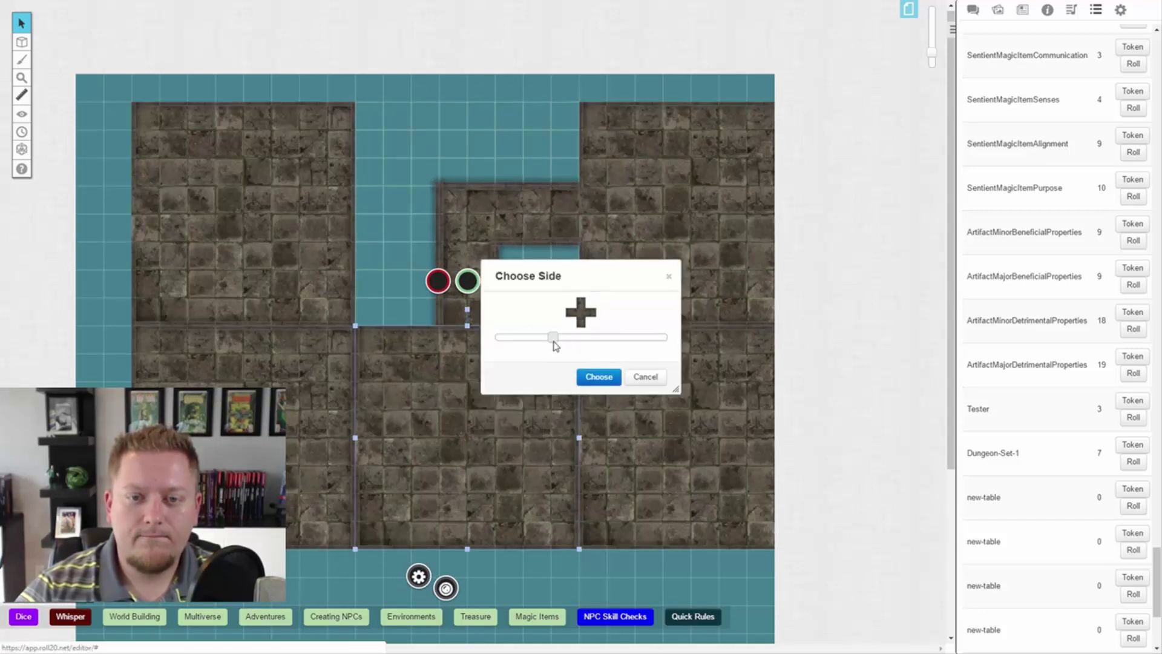
{"action": "left_click", "coordinate": [599, 376]}
Step: Switch the lower row's first token to its 8x8 polygon room side
{"action": "left_click", "coordinate": [328, 411]}
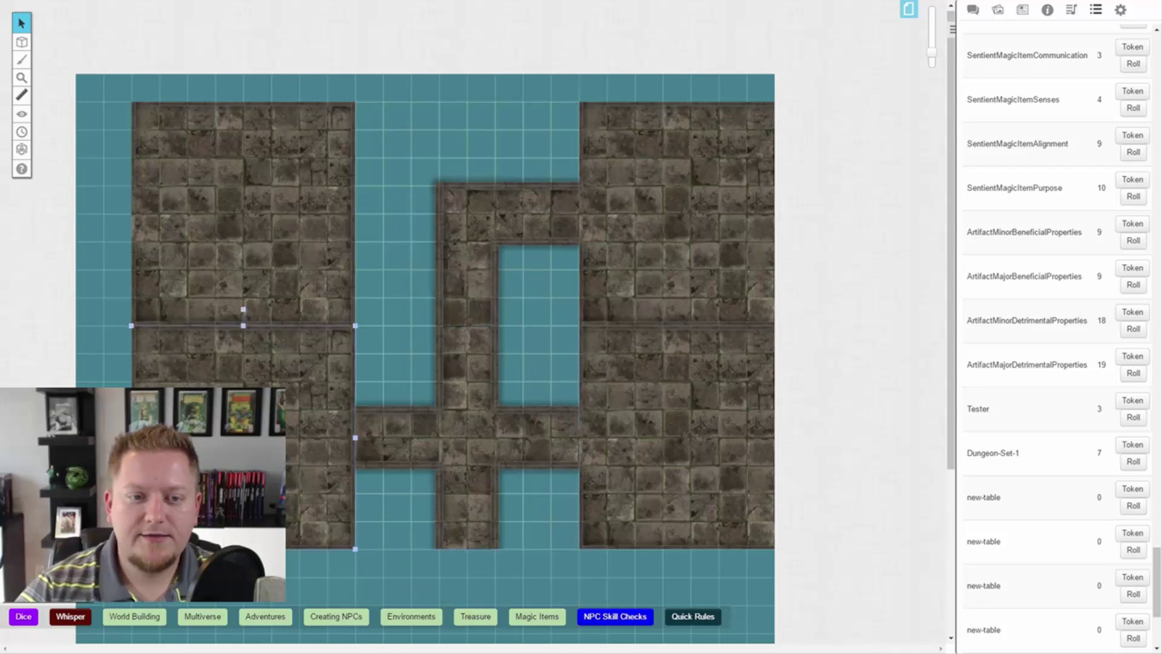
{"action": "right_click", "coordinate": [272, 254]}
{"action": "mouse_move", "coordinate": [297, 385]}
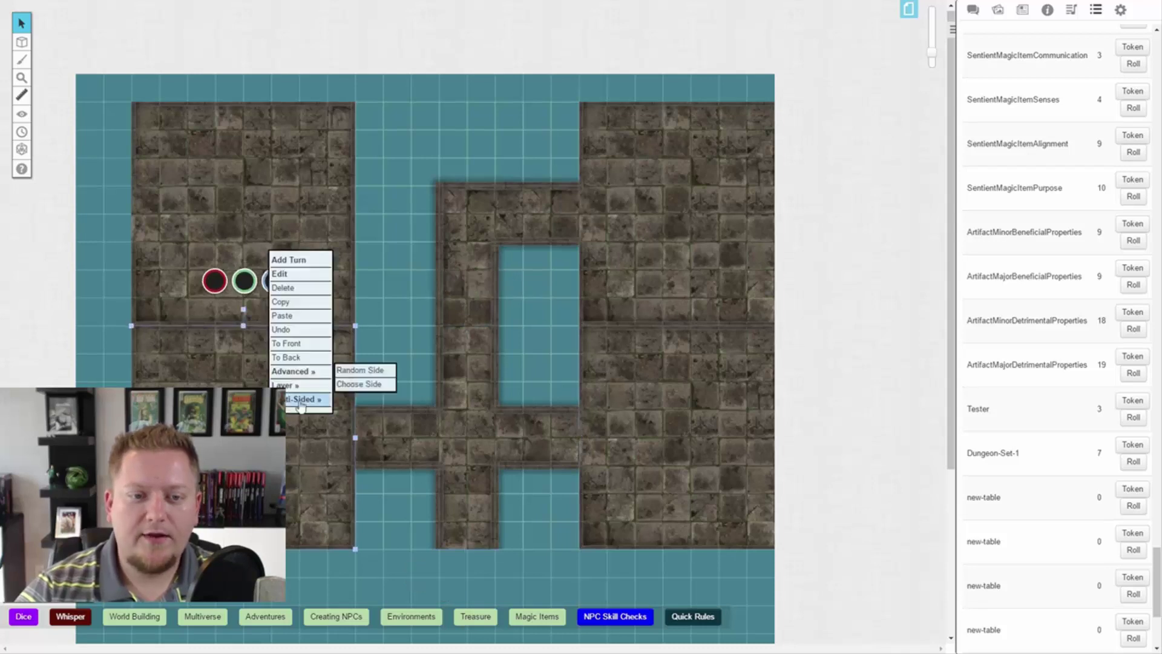
{"action": "left_click", "coordinate": [357, 391]}
{"action": "left_click_drag", "start_coordinate": [496, 342], "coordinate": [625, 342]}
{"action": "left_click", "coordinate": [594, 377]}
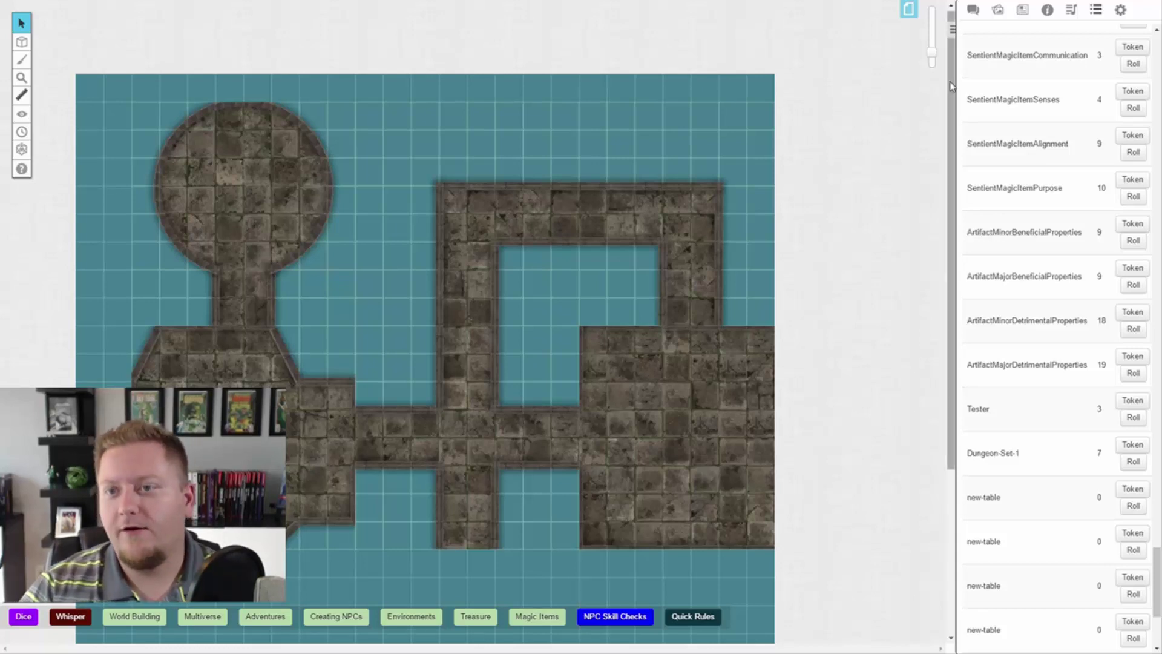
Step: Examine up close the join where the corner hallway meets the upper wall of the 8x8 room
{"action": "left_click_drag", "start_coordinate": [933, 58], "coordinate": [932, 27]}
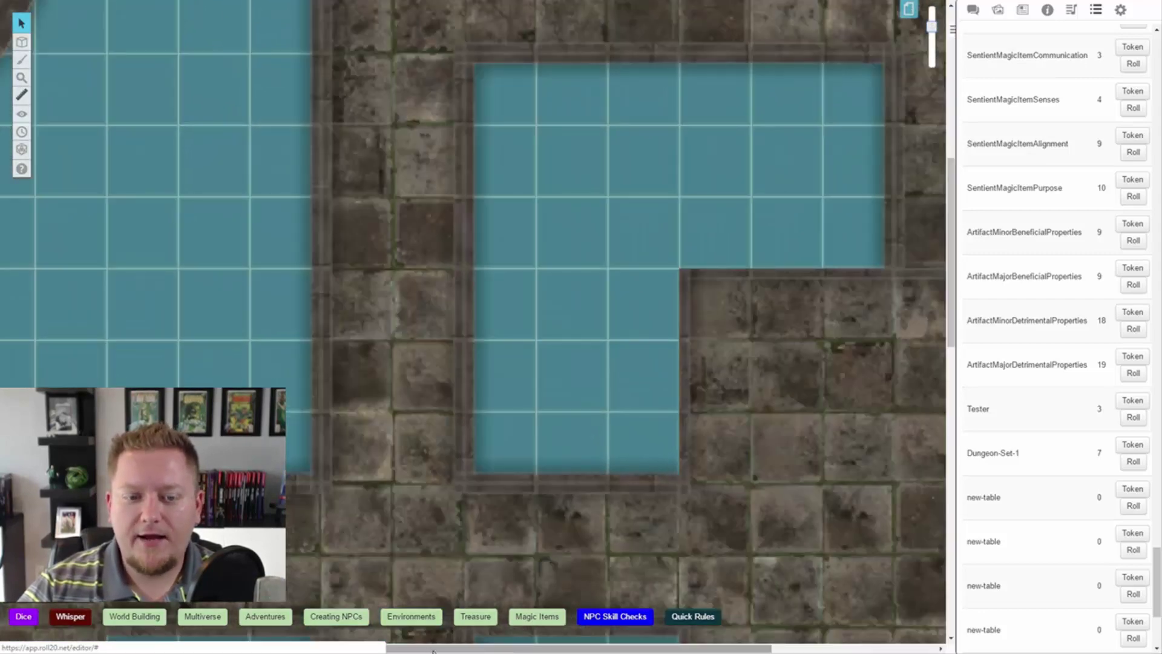
{"action": "left_click_drag", "start_coordinate": [515, 648], "coordinate": [639, 648]}
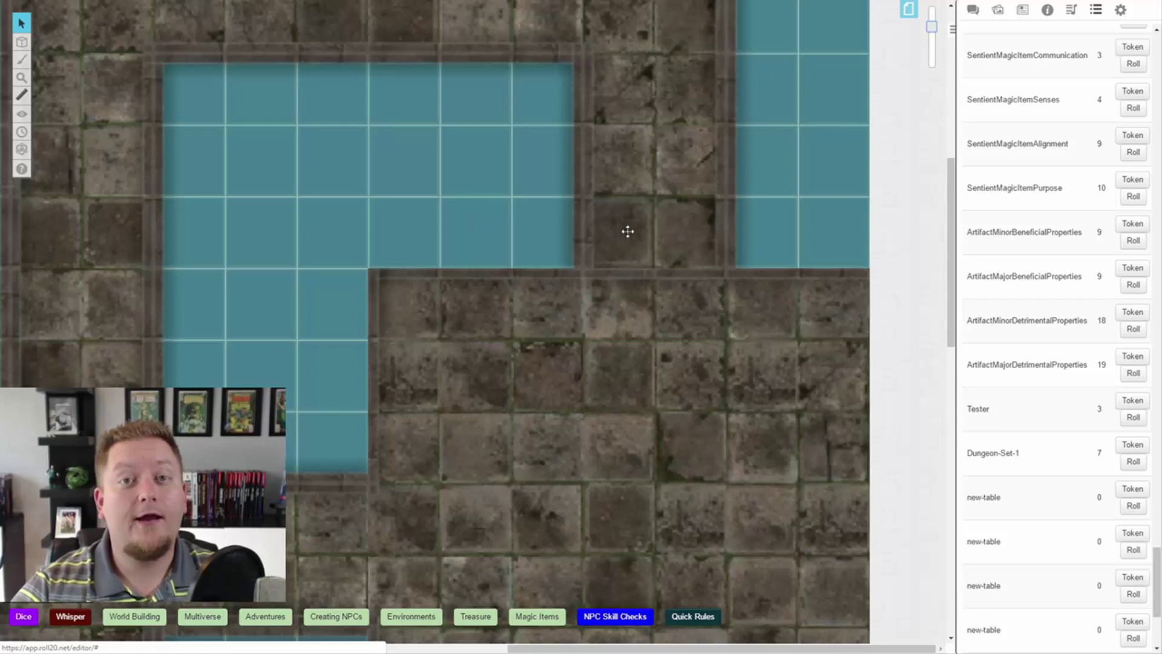
{"action": "mouse_move", "coordinate": [951, 200]}
{"action": "left_mouse_down"}
{"action": "mouse_move", "coordinate": [950, 229]}
{"action": "mouse_move", "coordinate": [947, 207]}
{"action": "left_mouse_up"}
{"action": "left_click", "coordinate": [932, 42]}
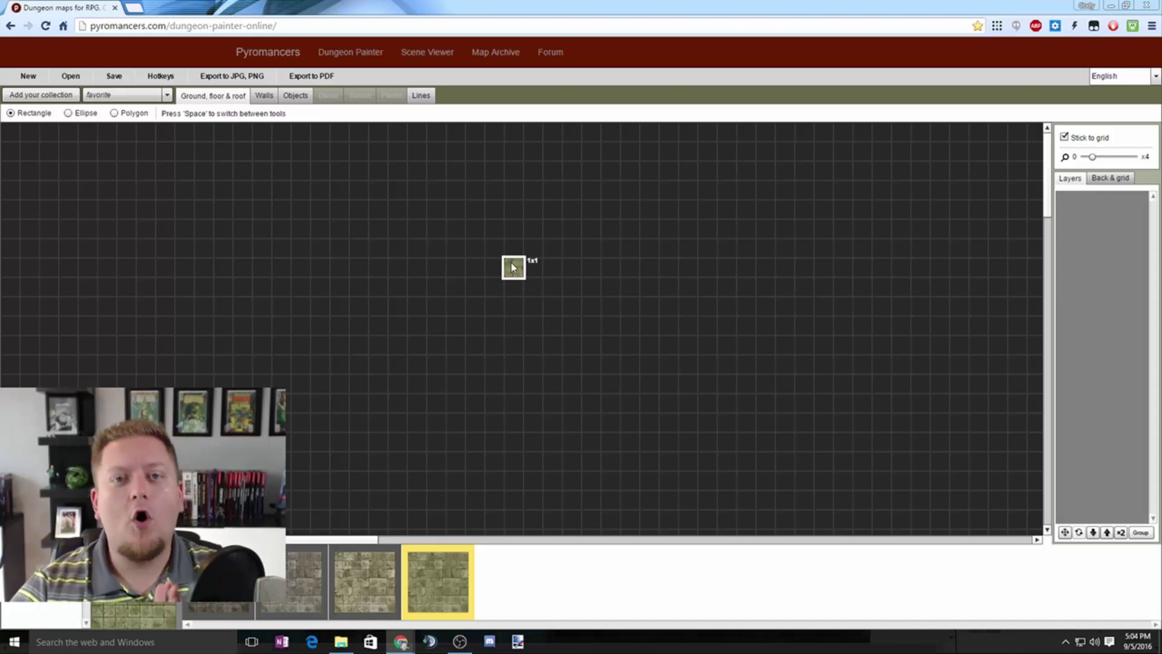
Step: In Dungeon Painter, lay a connector floor with a 4x1 base and a 2-square-wide block above, and wall both stepped corners with polylines
{"action": "left_click_drag", "start_coordinate": [512, 267], "coordinate": [552, 266]}
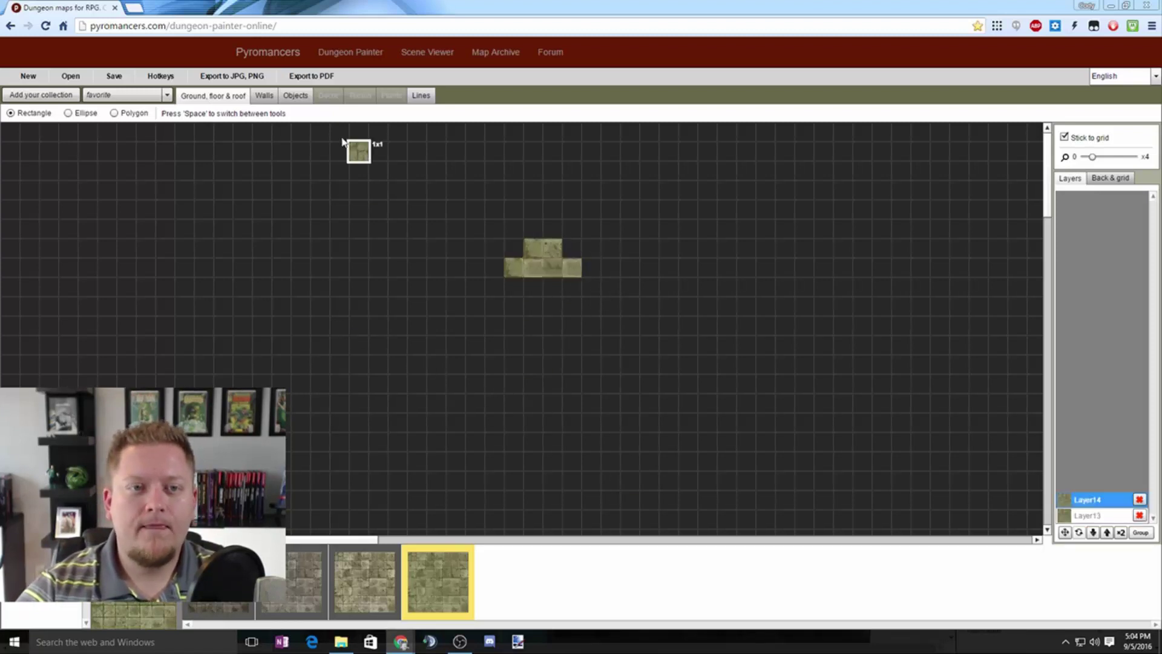
{"action": "left_click", "coordinate": [264, 95]}
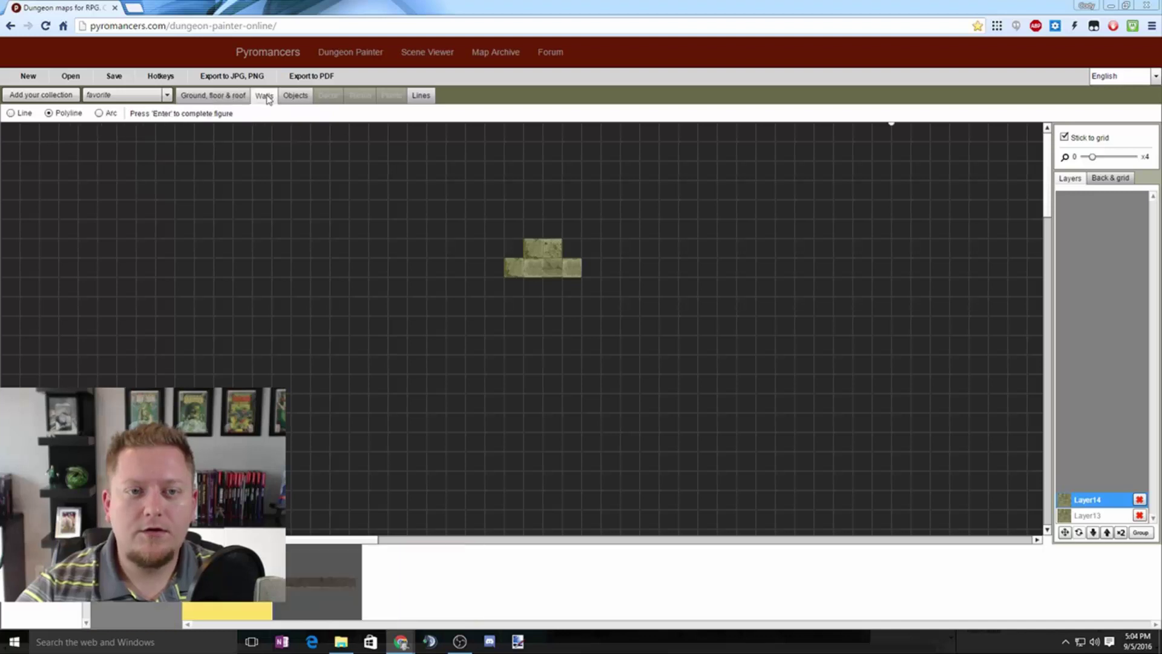
{"action": "left_click", "coordinate": [524, 239]}
{"action": "left_click", "coordinate": [523, 259]}
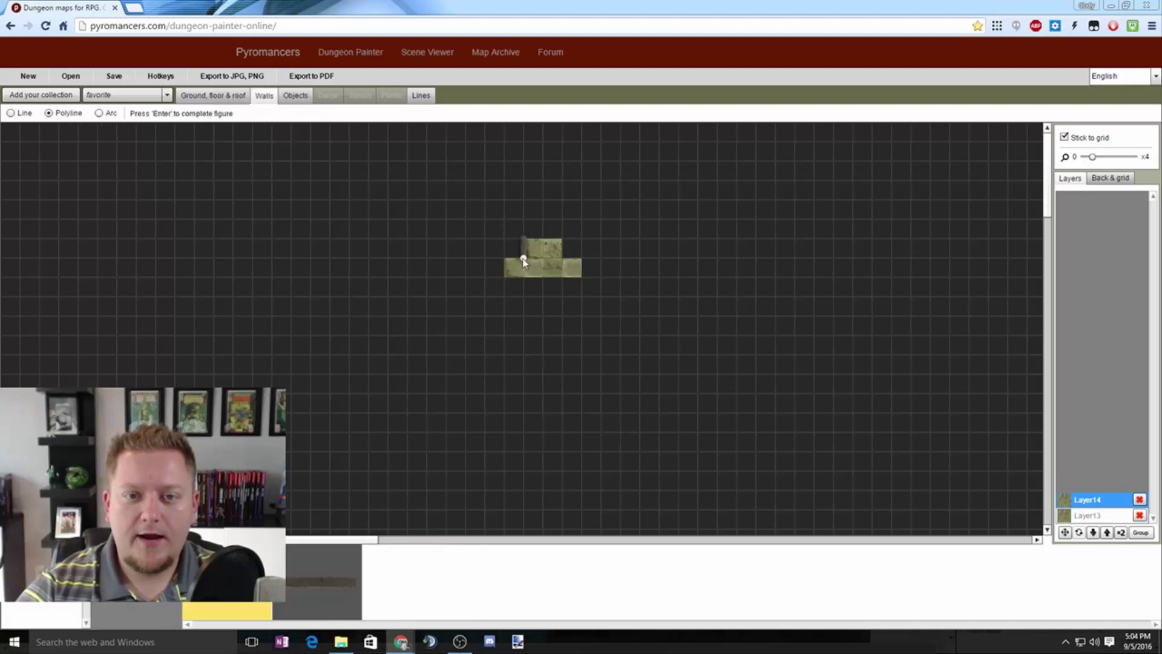
{"action": "left_click", "coordinate": [504, 259]}
{"action": "key", "text": "Return"}
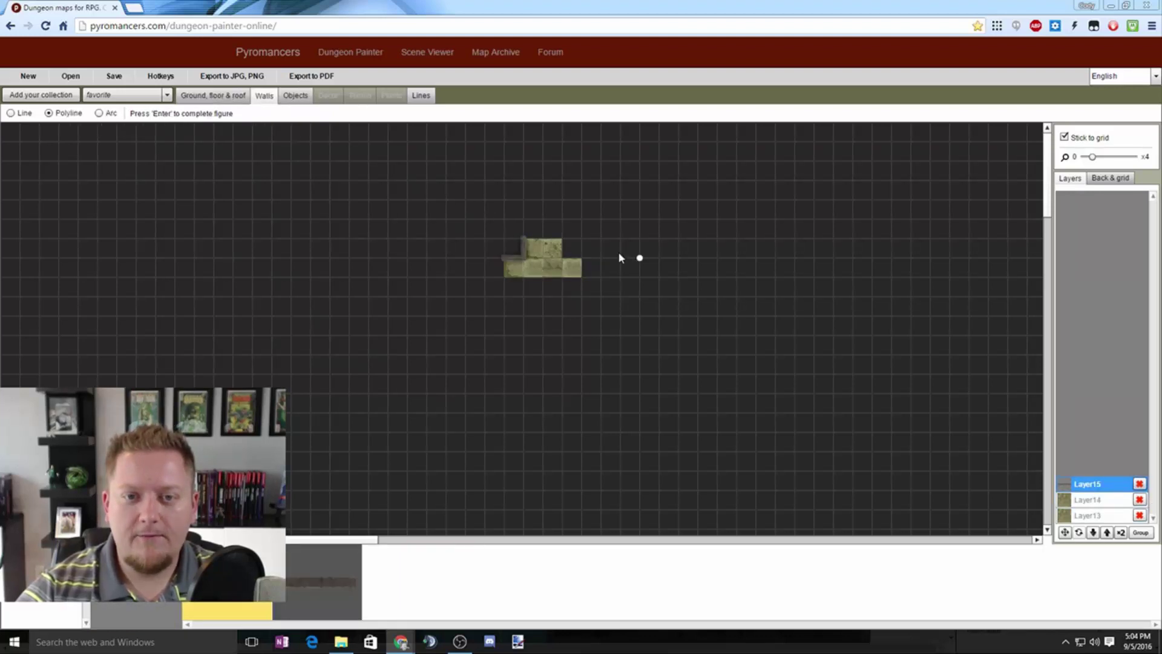
{"action": "left_click", "coordinate": [563, 238]}
{"action": "left_click", "coordinate": [562, 259]}
{"action": "left_click", "coordinate": [582, 259]}
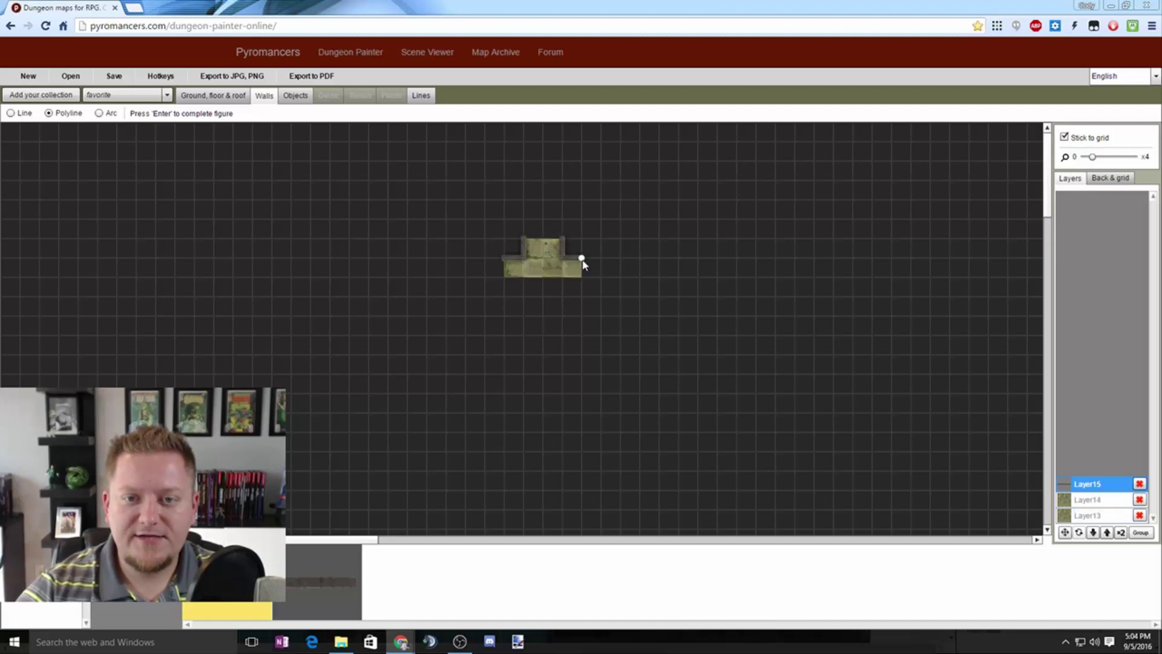
{"action": "key", "text": "Return"}
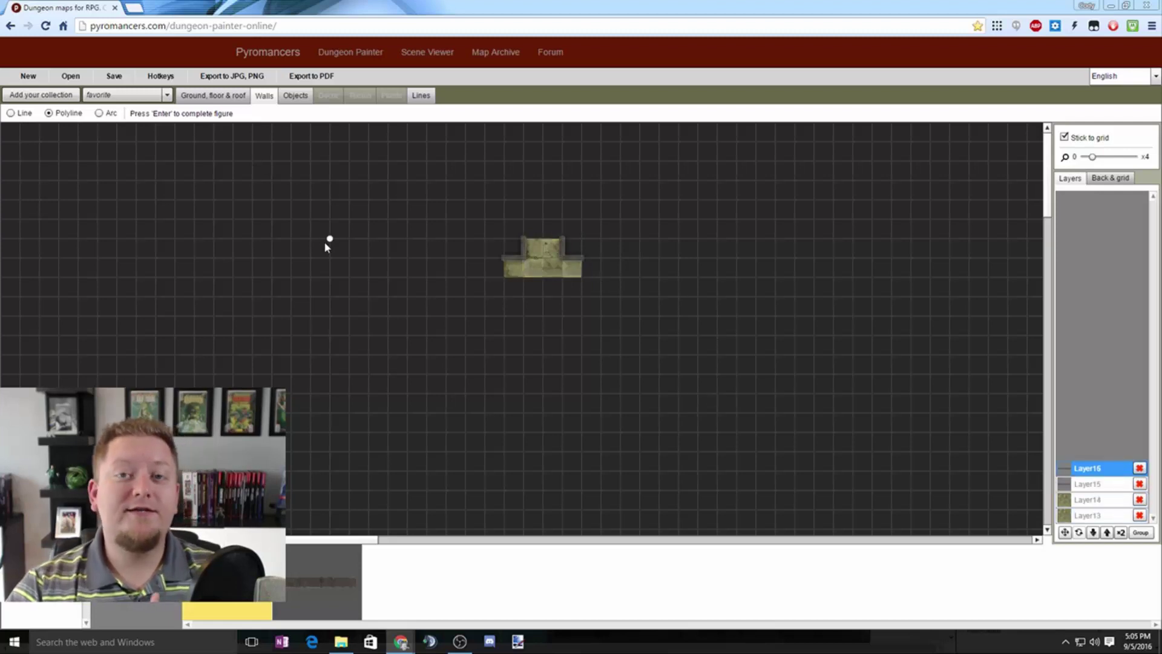
Step: Export the connector tile as a PNG with a transparent background and start saving the created file
{"action": "left_click", "coordinate": [229, 81]}
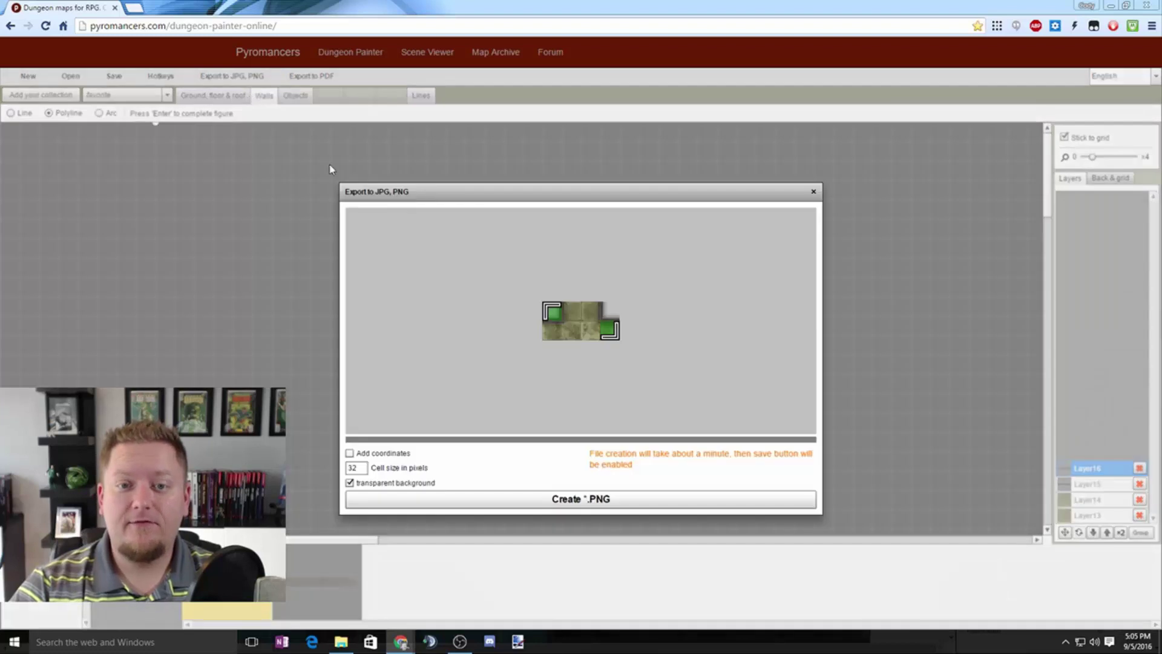
{"action": "left_click", "coordinate": [522, 502]}
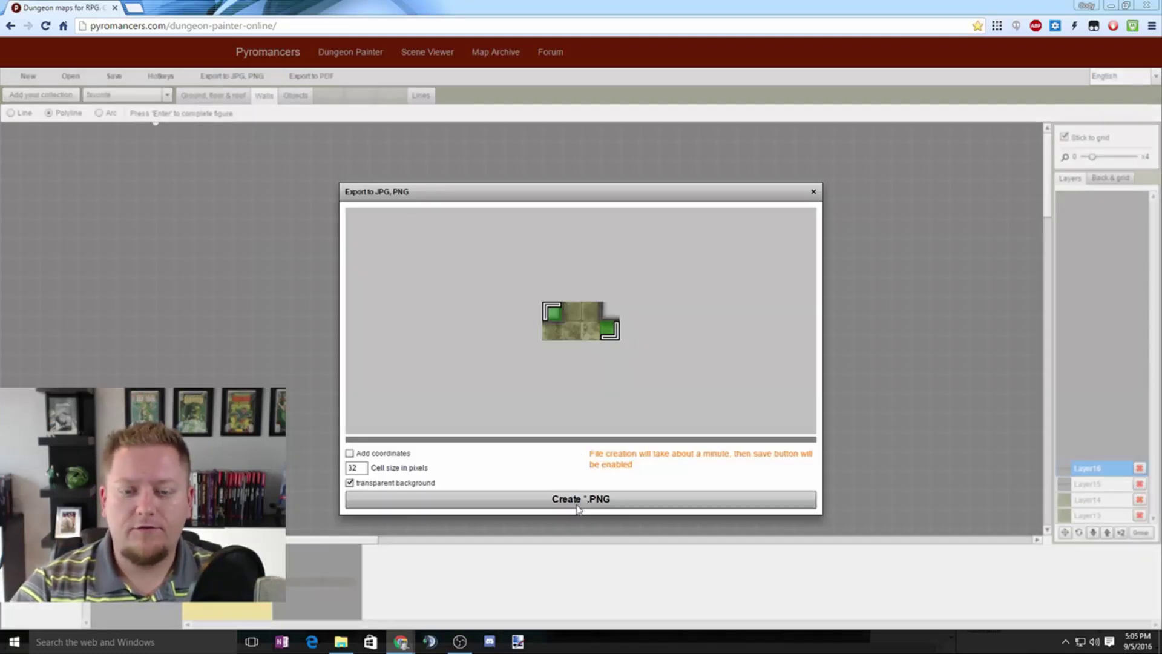
{"action": "left_click", "coordinate": [621, 506]}
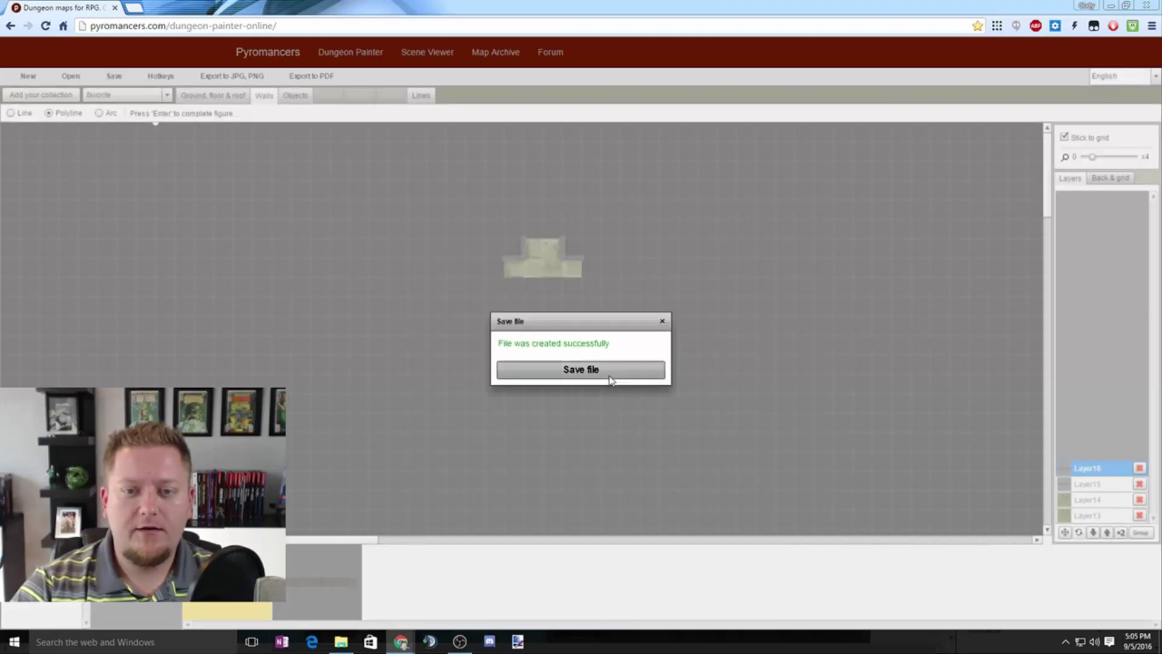
{"action": "left_click", "coordinate": [608, 377]}
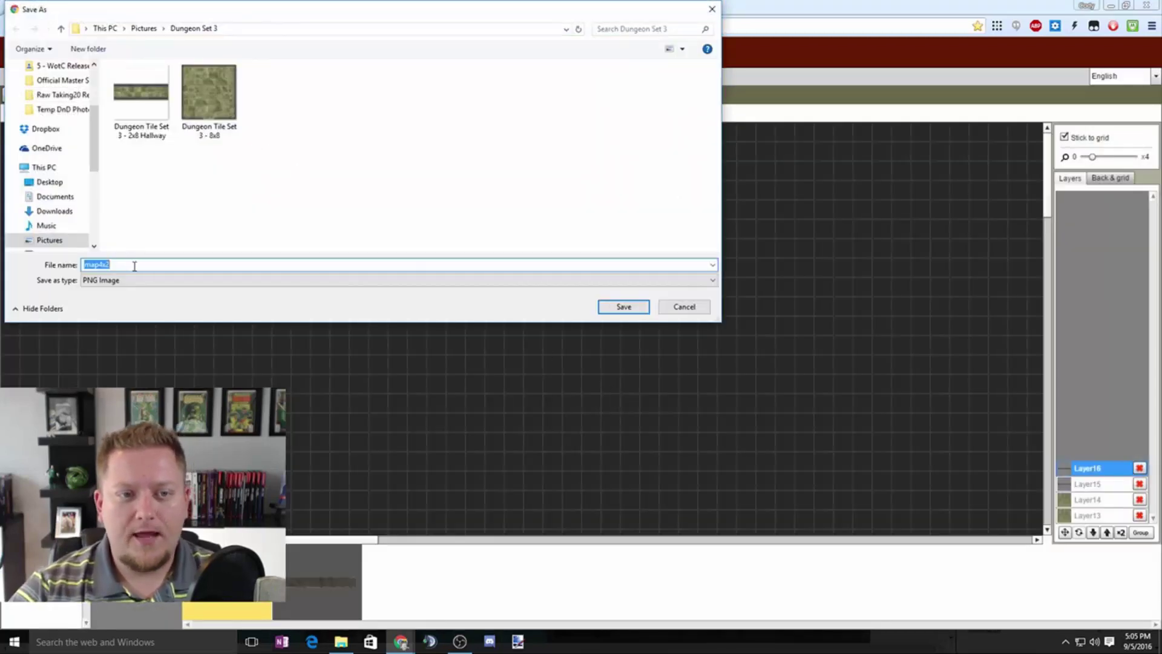
Step: Save the PNG in the Dungeon Set 3 folder as "Dungeon Tile Set 3 - Connector"
{"action": "left_click", "coordinate": [209, 94]}
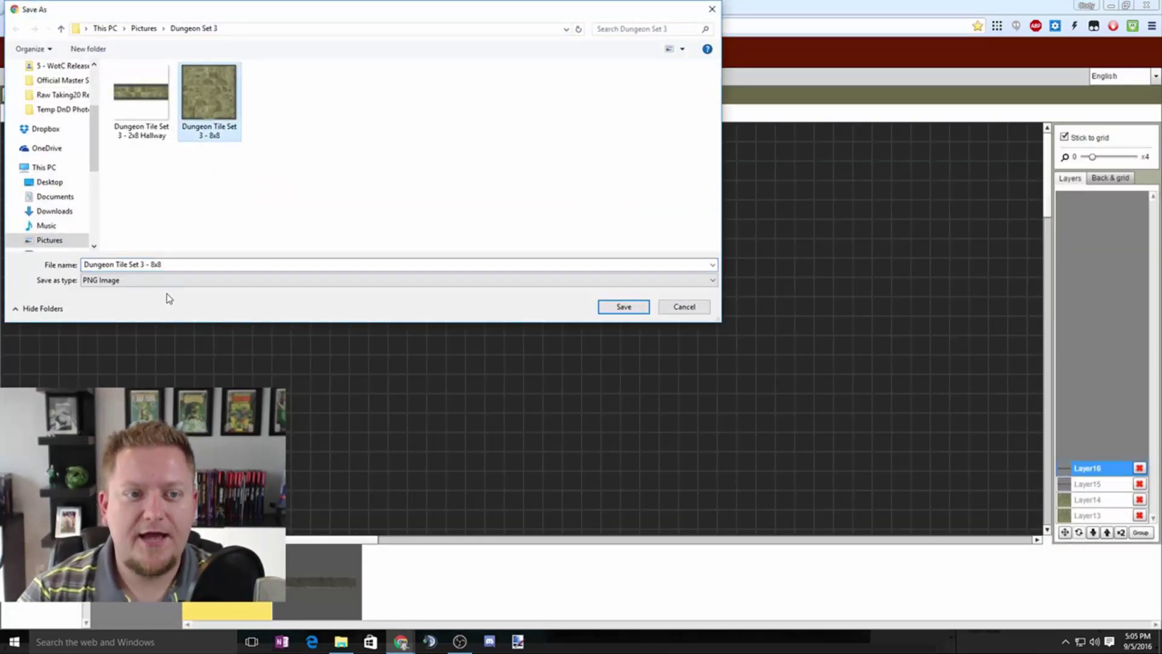
{"action": "left_click", "coordinate": [191, 267]}
{"action": "double_click", "coordinate": [191, 268]}
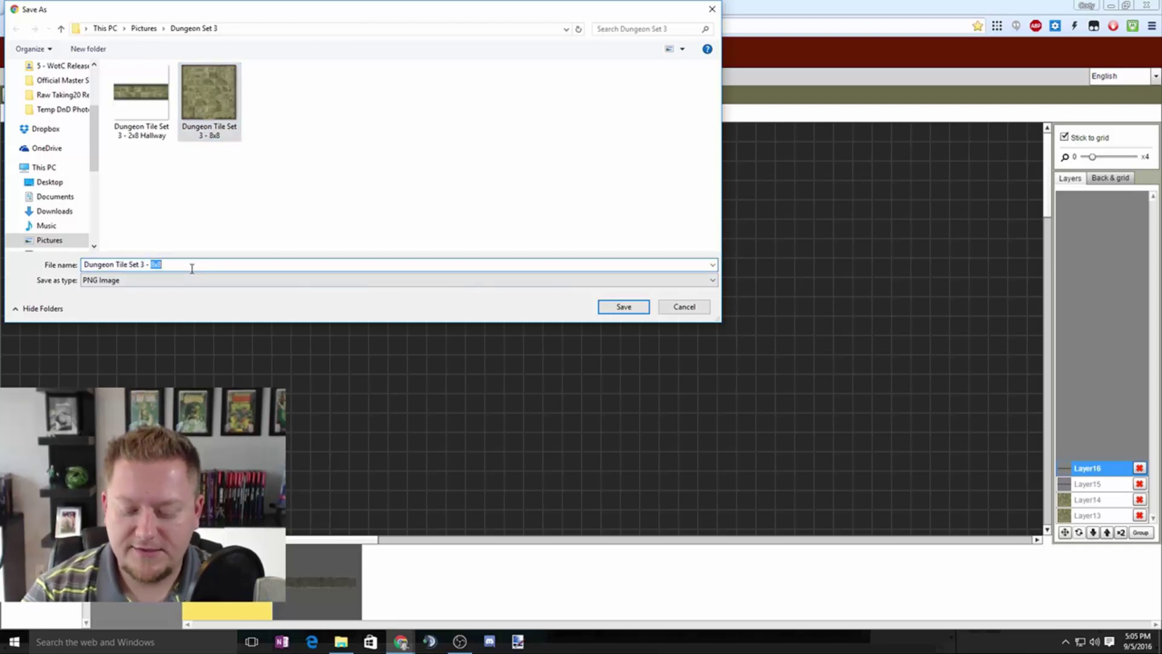
{"action": "type", "text": "Connector"}
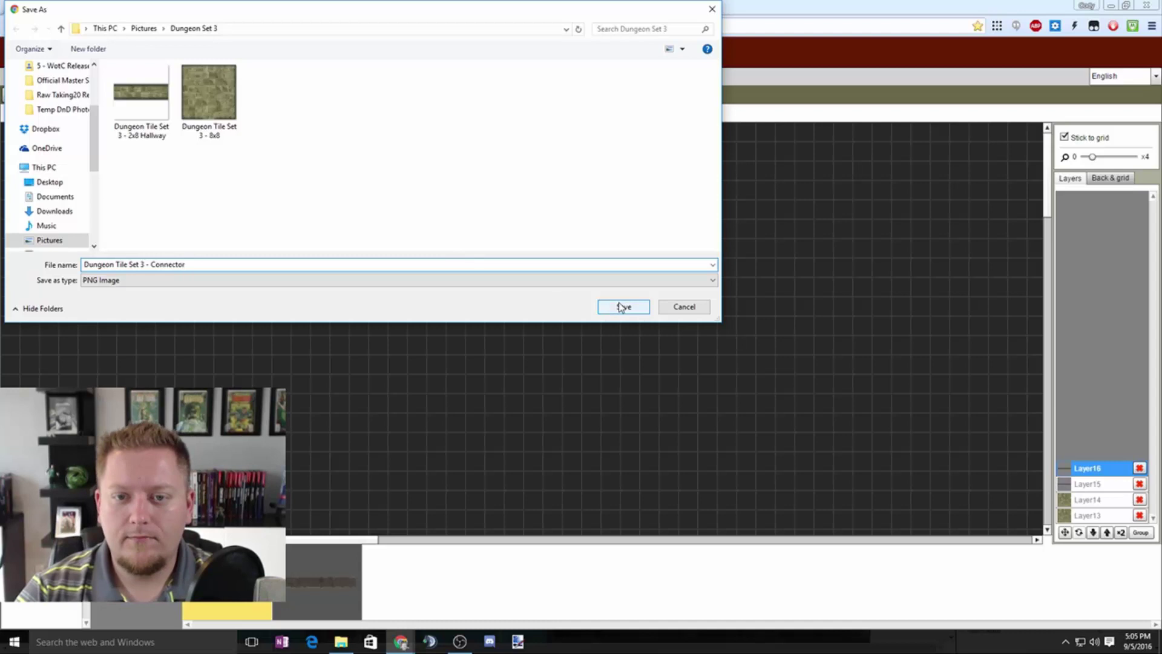
{"action": "left_click", "coordinate": [624, 308]}
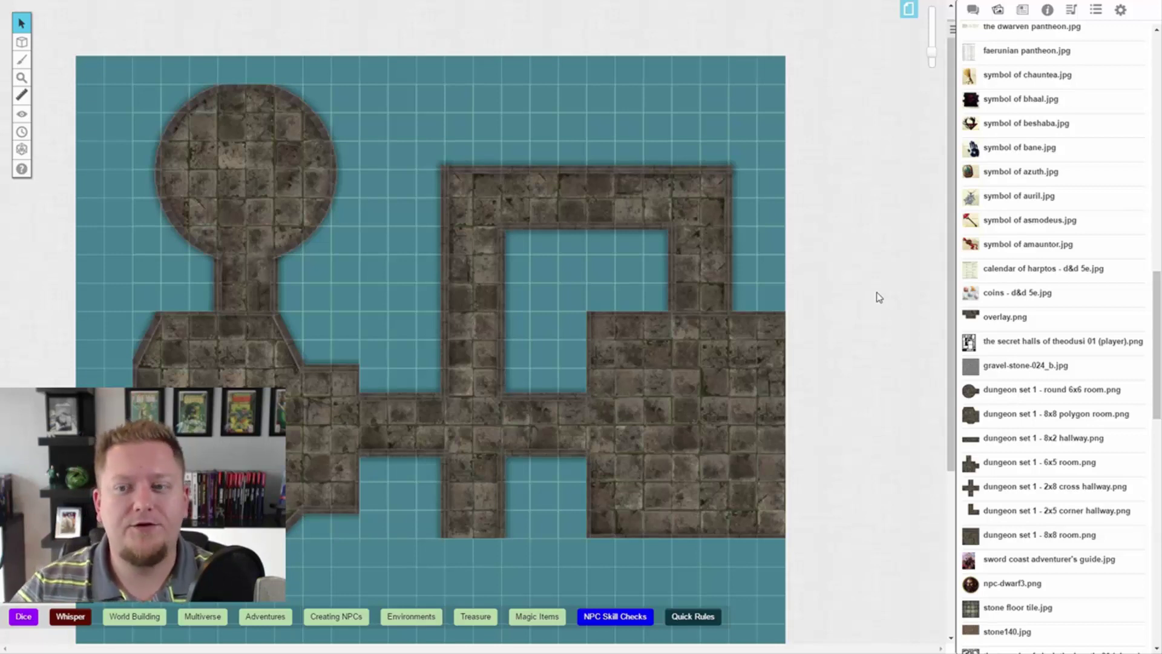
Step: Back in Roll20, add overlay.png to the map and place it in the empty area above the corner hallway
{"action": "left_click_drag", "start_coordinate": [1006, 318], "coordinate": [615, 298]}
{"action": "left_click", "coordinate": [702, 317]}
{"action": "left_click_drag", "start_coordinate": [671, 256], "coordinate": [537, 111]}
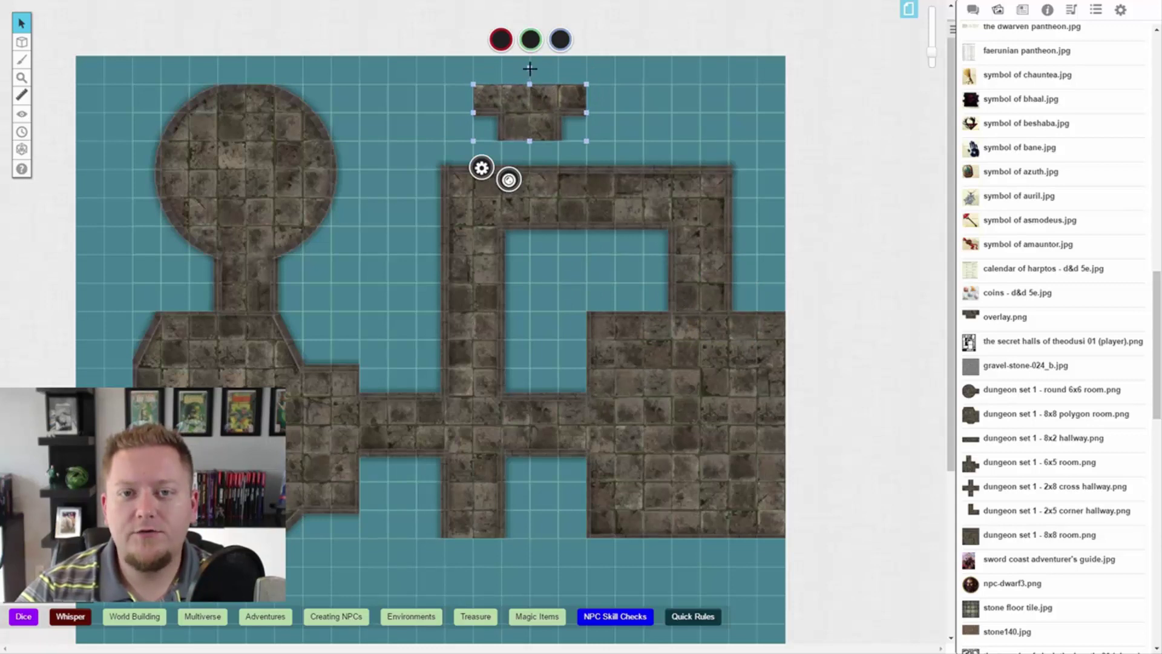
Step: Rotate the overlay piece 180 degrees and place it over the wall between the corner hallway and the 8x8 room
{"action": "left_click_drag", "start_coordinate": [530, 68], "coordinate": [531, 192]}
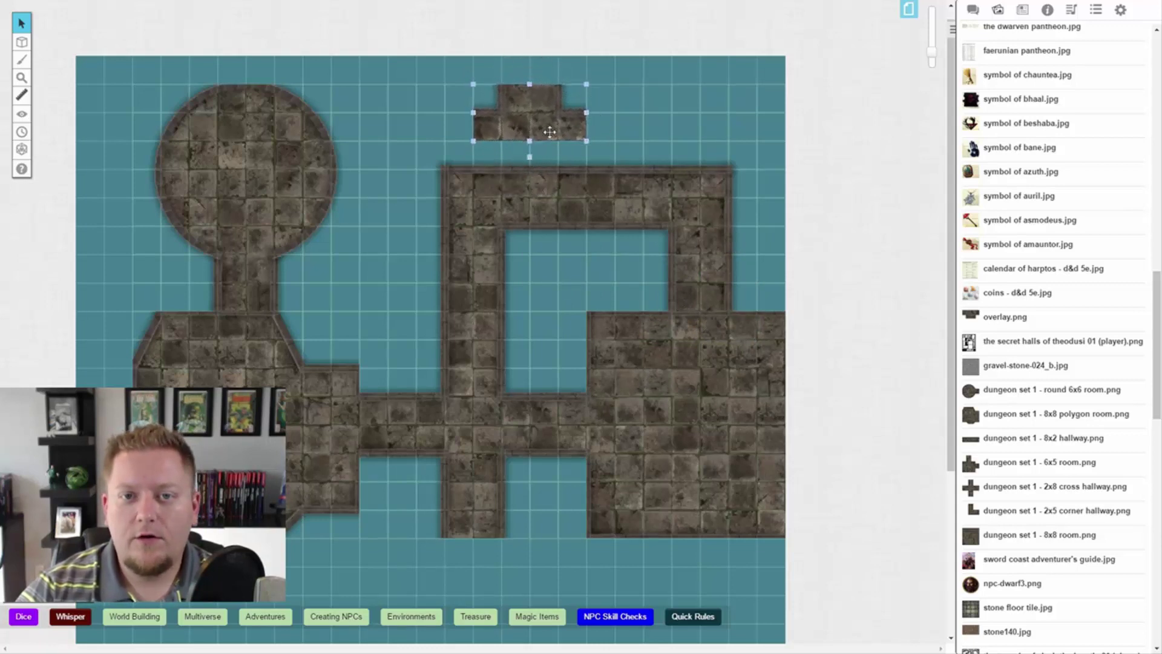
{"action": "left_click_drag", "start_coordinate": [552, 117], "coordinate": [721, 316]}
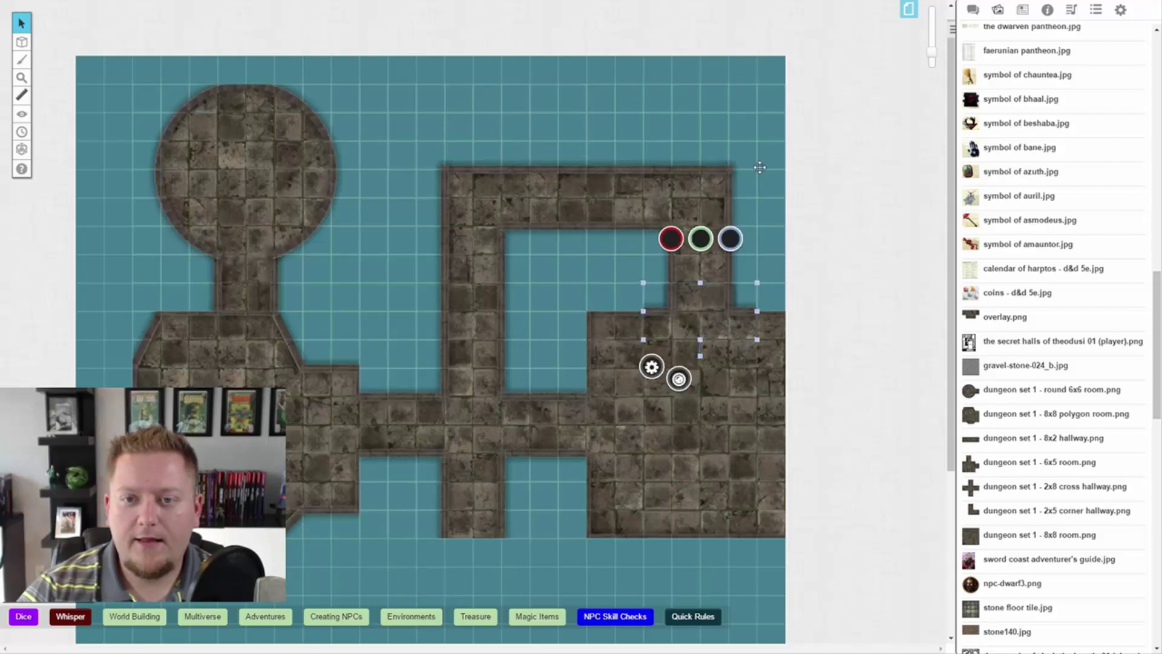
{"action": "left_click", "coordinate": [637, 73]}
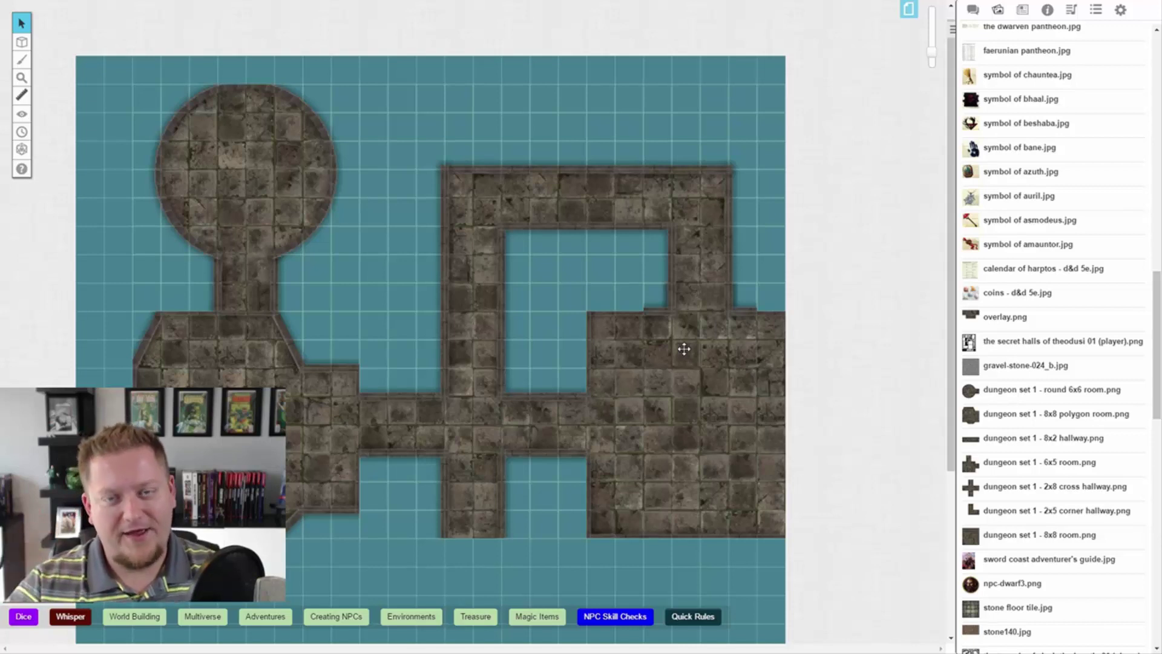
{"action": "left_click", "coordinate": [934, 52]}
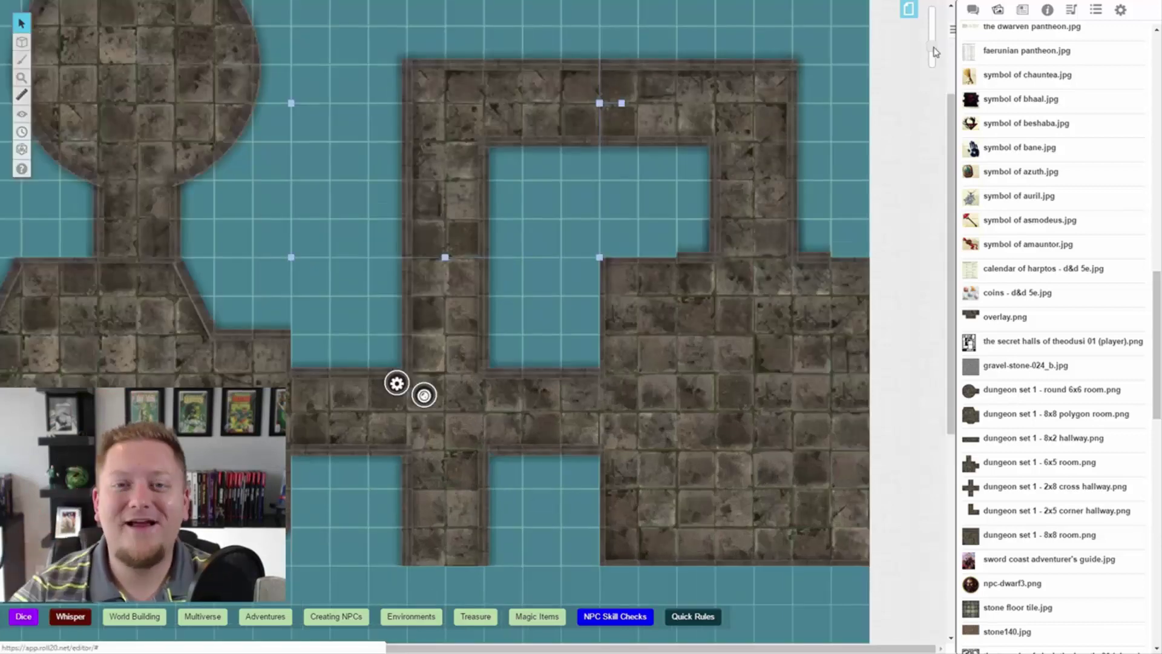